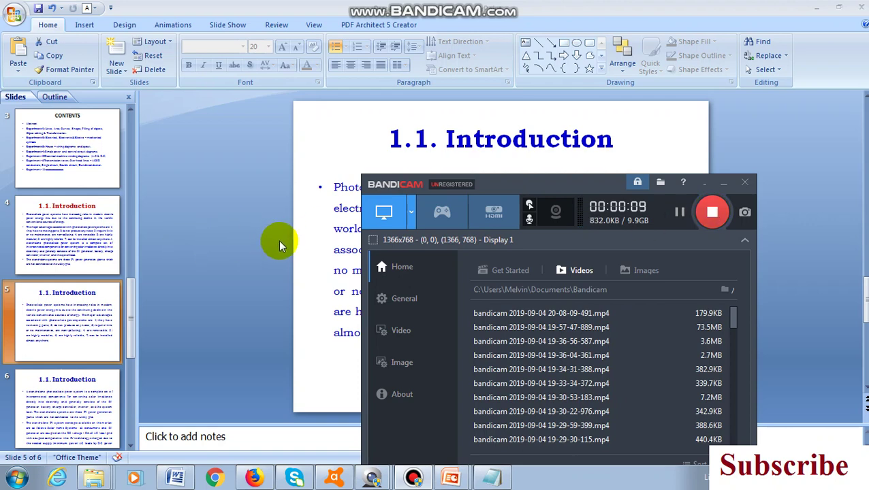
- Look over slides 4, 5 and 6 of the deck before editing slide 5
{"action": "left_click", "coordinate": [723, 185]}
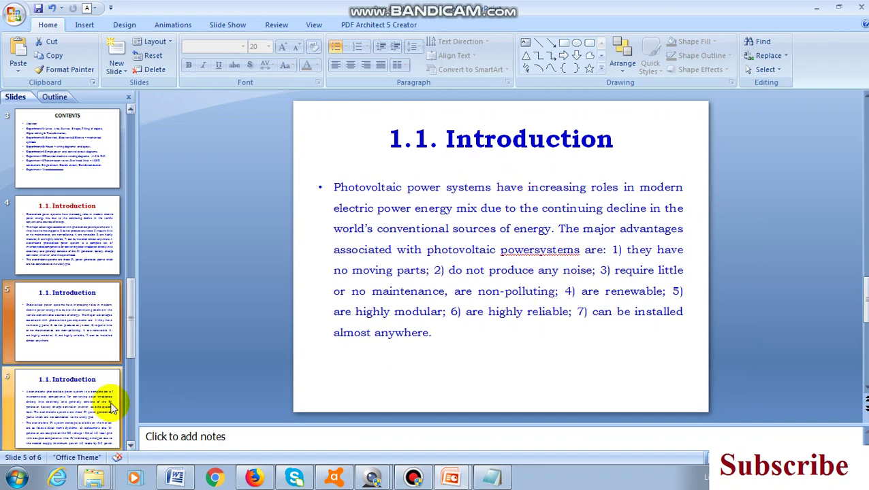
{"action": "left_click", "coordinate": [78, 318]}
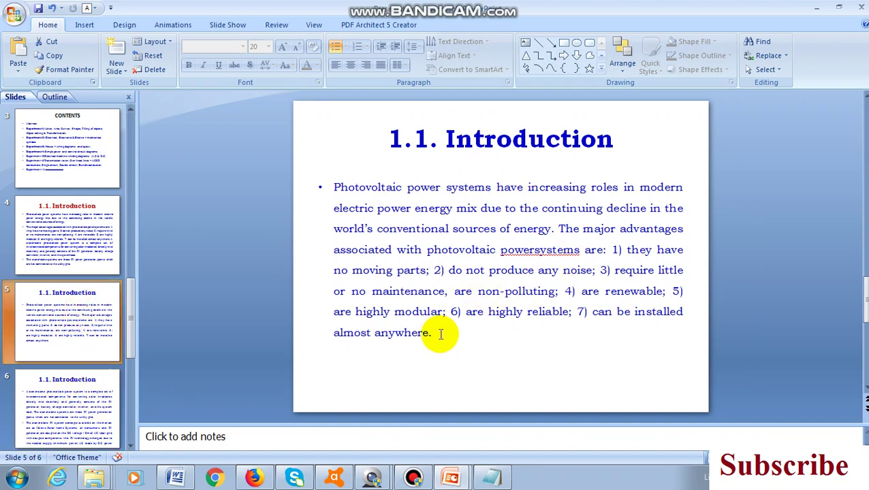
{"action": "left_click", "coordinate": [440, 332]}
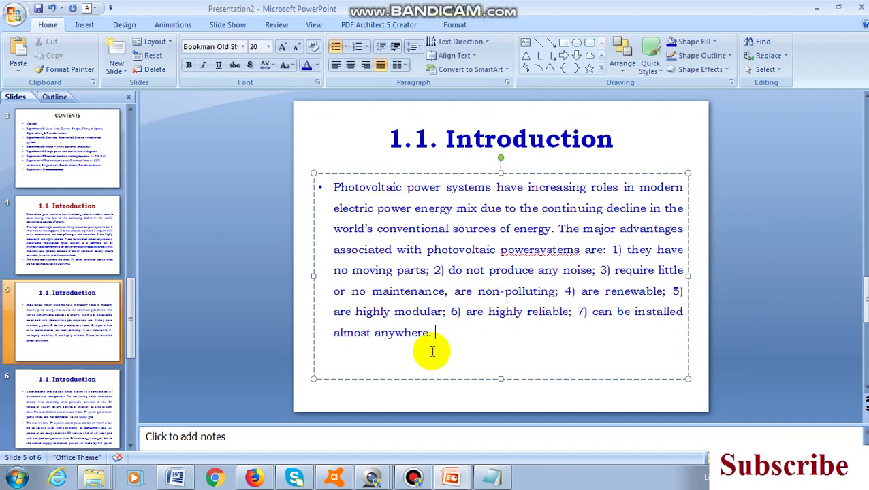
{"action": "left_click", "coordinate": [92, 388]}
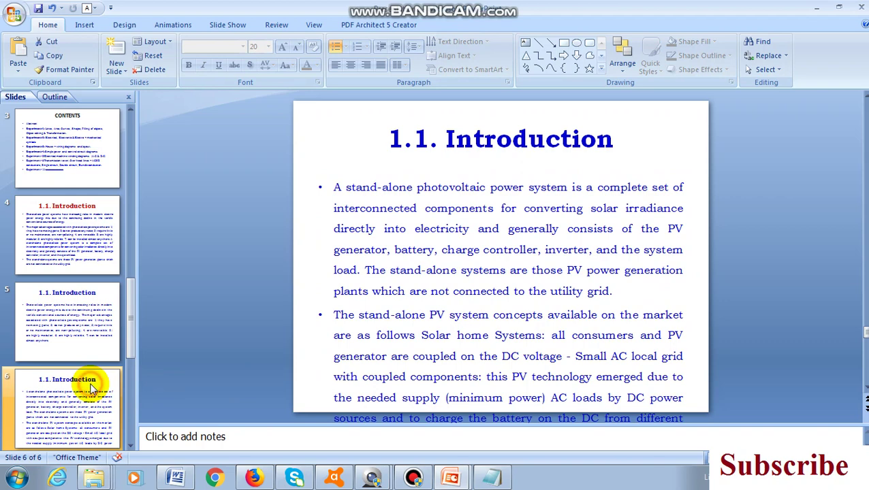
{"action": "left_click", "coordinate": [380, 209]}
{"action": "left_click", "coordinate": [84, 226]}
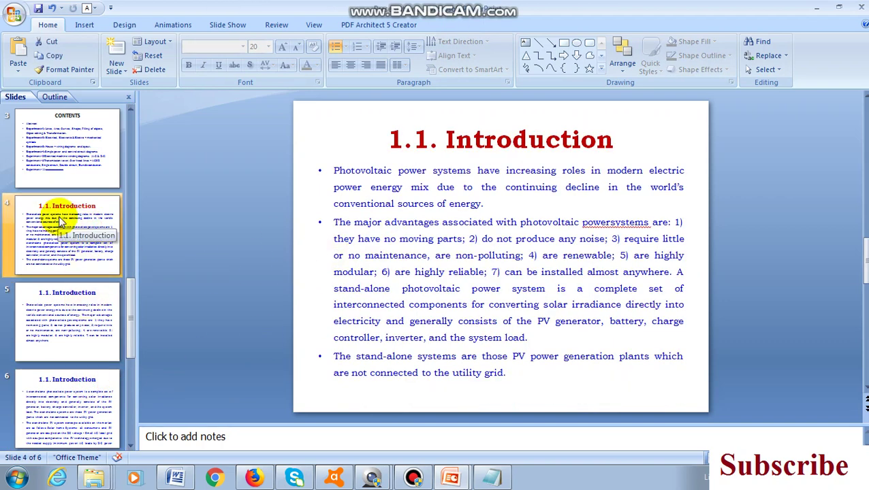
{"action": "left_click", "coordinate": [102, 293]}
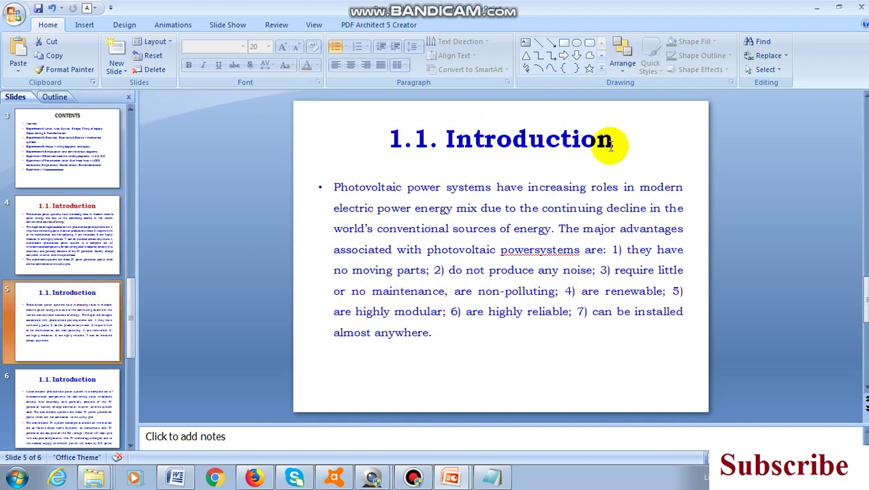
- Append '...' to slide 5's title so it reads '1.1. Introduction...', sized 24 and right-aligned
{"action": "left_click", "coordinate": [609, 143]}
{"action": "type", "text": ".."}
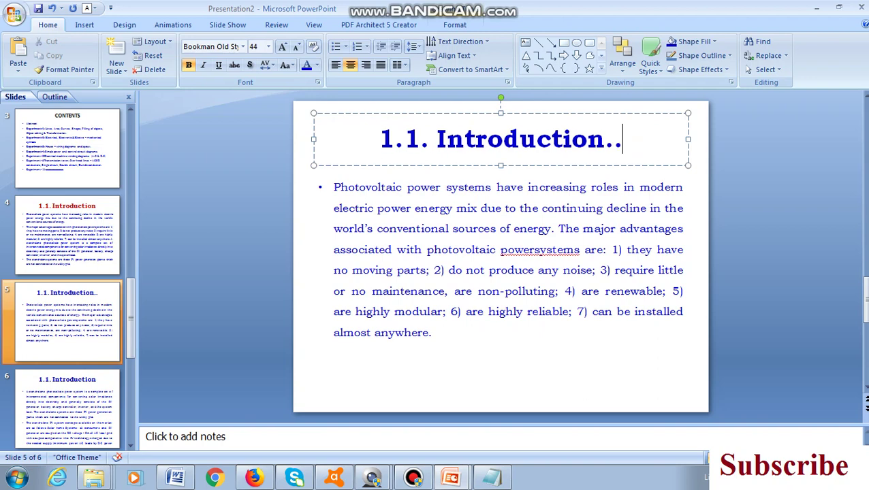
{"action": "type", "text": "."}
{"action": "left_click_drag", "start_coordinate": [626, 140], "coordinate": [345, 140]}
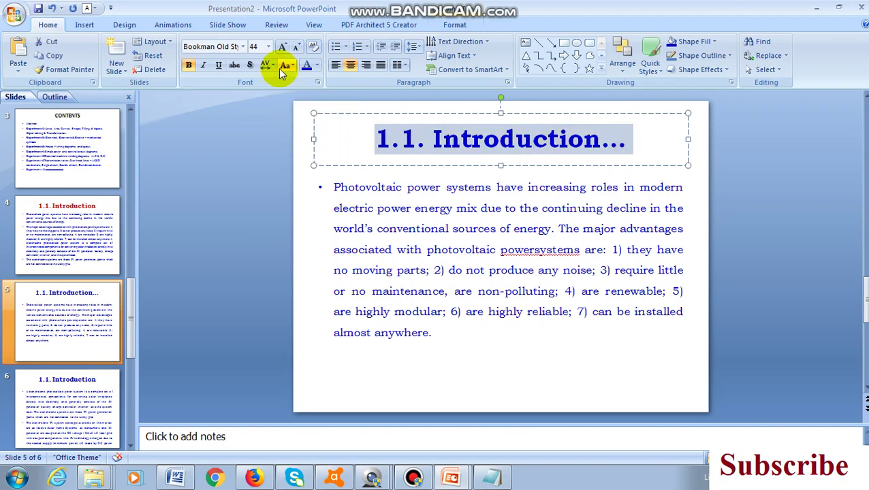
{"action": "left_click", "coordinate": [270, 47]}
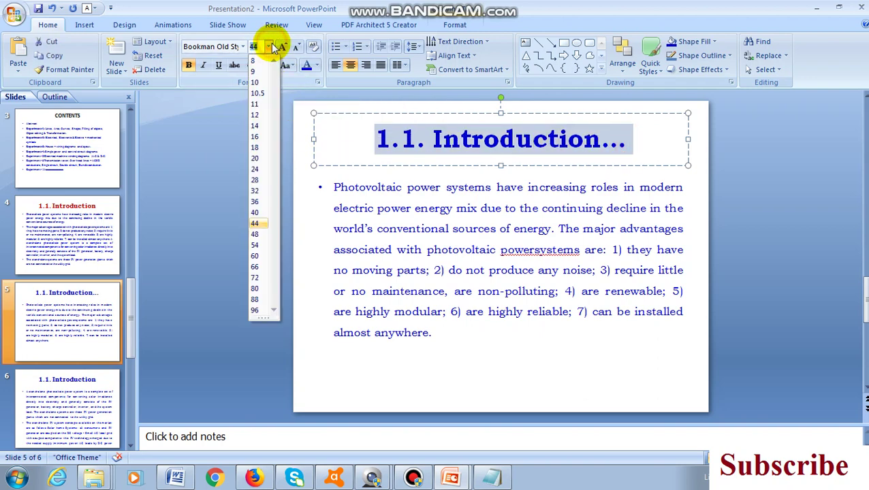
{"action": "left_click", "coordinate": [256, 170]}
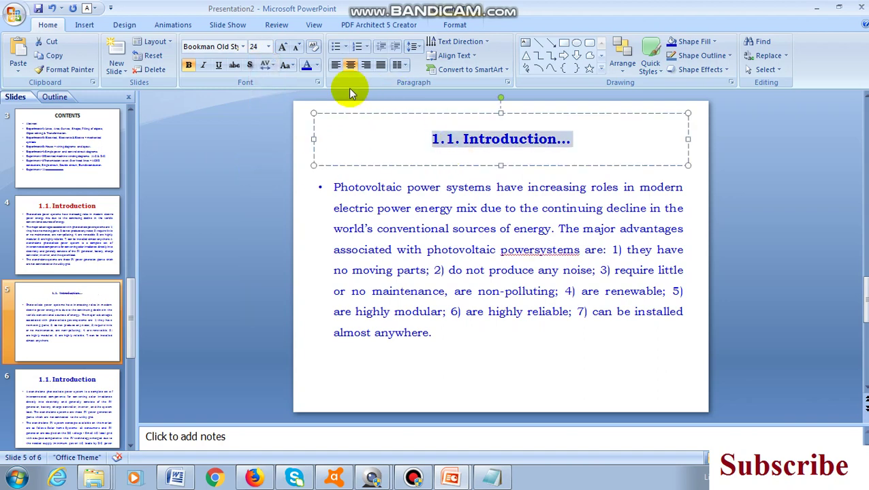
{"action": "left_click", "coordinate": [367, 65]}
{"action": "left_click", "coordinate": [578, 204]}
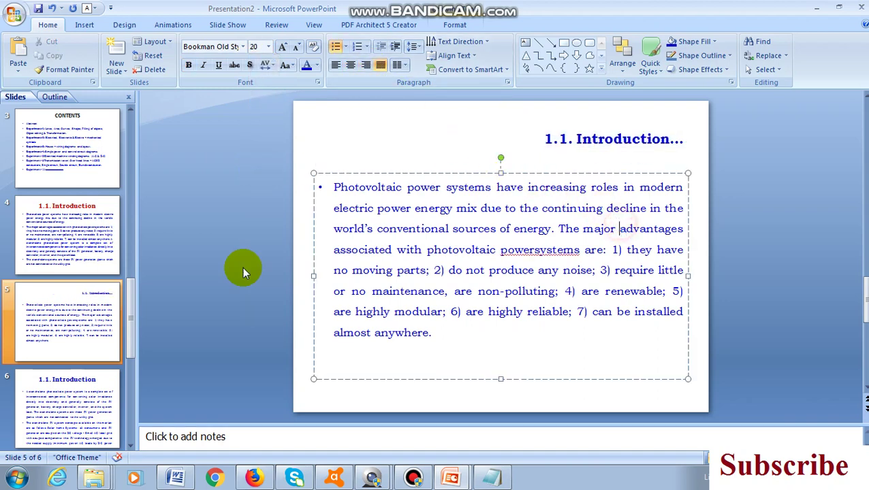
{"action": "left_click", "coordinate": [80, 232]}
{"action": "left_click", "coordinate": [93, 316]}
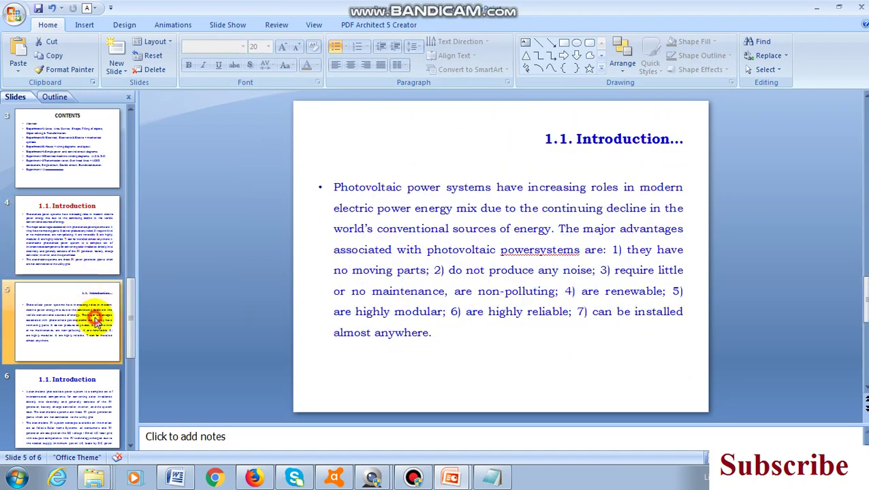
- Go to slide 6 and scroll through its overflowing stand-alone PV and MATLAB bullets
{"action": "left_click", "coordinate": [64, 224]}
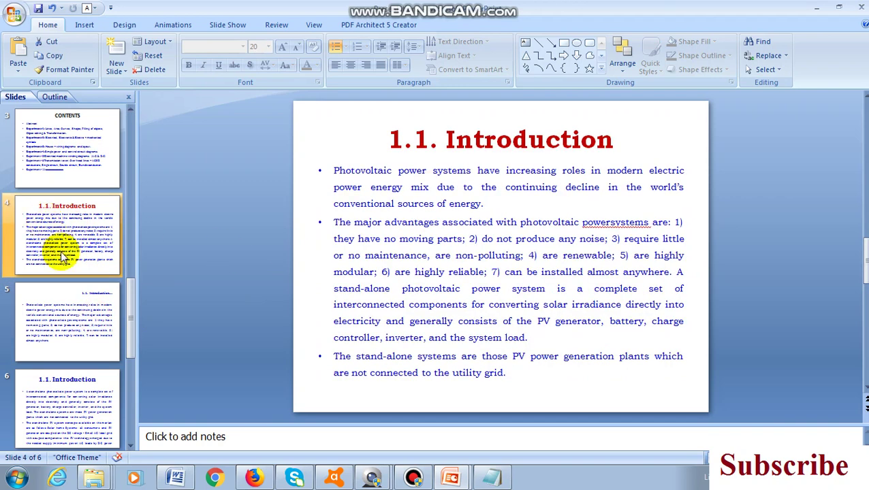
{"action": "left_click", "coordinate": [72, 297]}
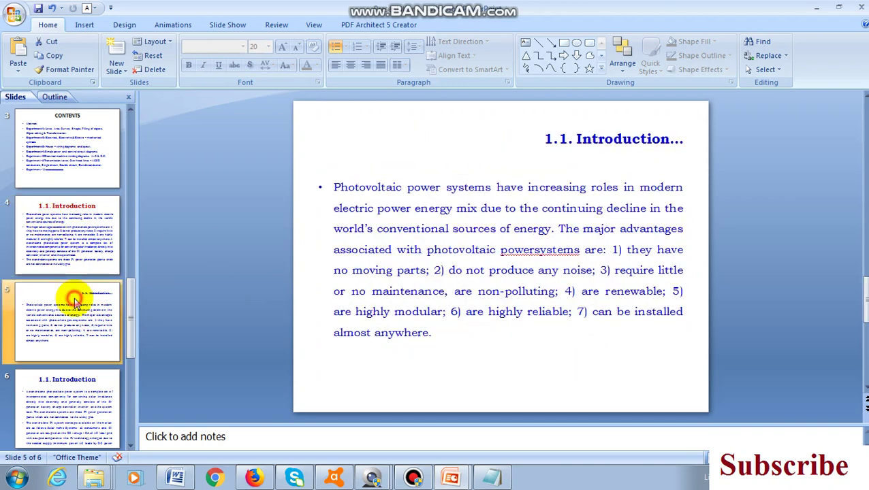
{"action": "left_click", "coordinate": [76, 401]}
{"action": "left_click", "coordinate": [556, 294]}
{"action": "scroll", "coordinate": [556, 294], "scroll_direction": "down", "scroll_amount": 1}
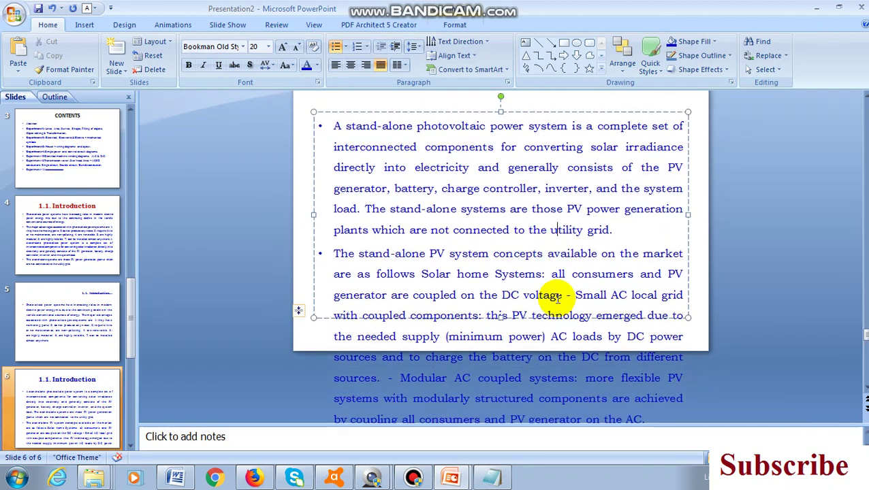
{"action": "scroll", "coordinate": [556, 298], "scroll_direction": "down", "scroll_amount": 5}
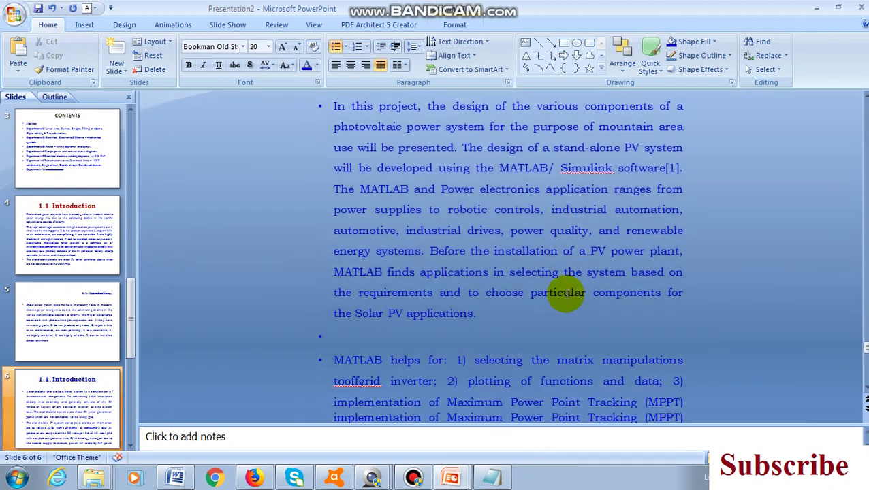
{"action": "scroll", "coordinate": [566, 294], "scroll_direction": "up", "scroll_amount": 4}
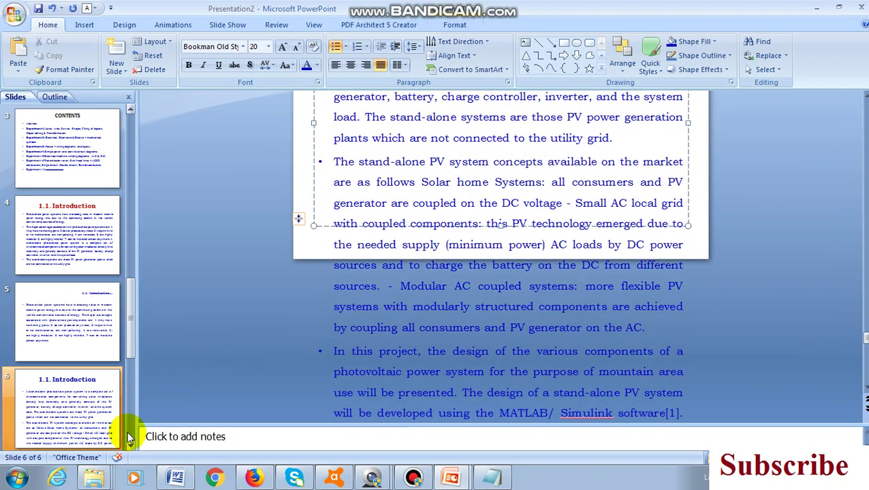
{"action": "left_click", "coordinate": [133, 449]}
- Copy slide 6 and paste it as a new slide 7
{"action": "right_click", "coordinate": [87, 321]}
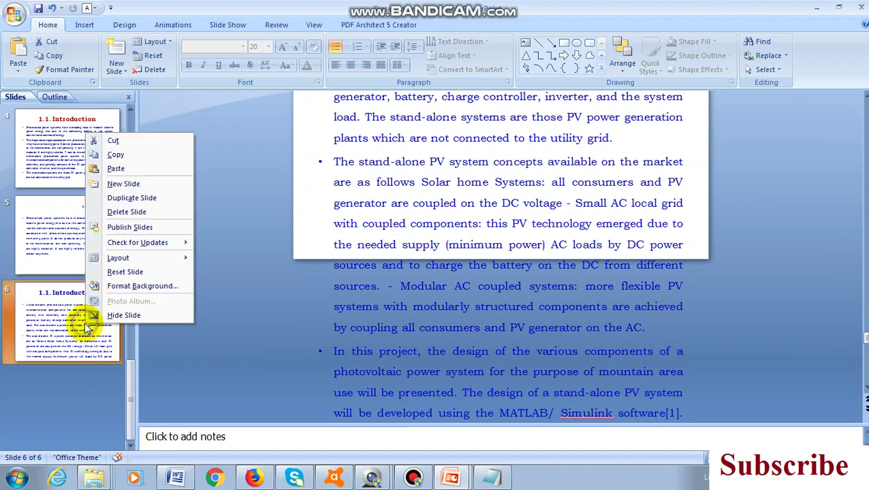
{"action": "left_click", "coordinate": [89, 374]}
{"action": "right_click", "coordinate": [89, 377]}
{"action": "left_click", "coordinate": [123, 415]}
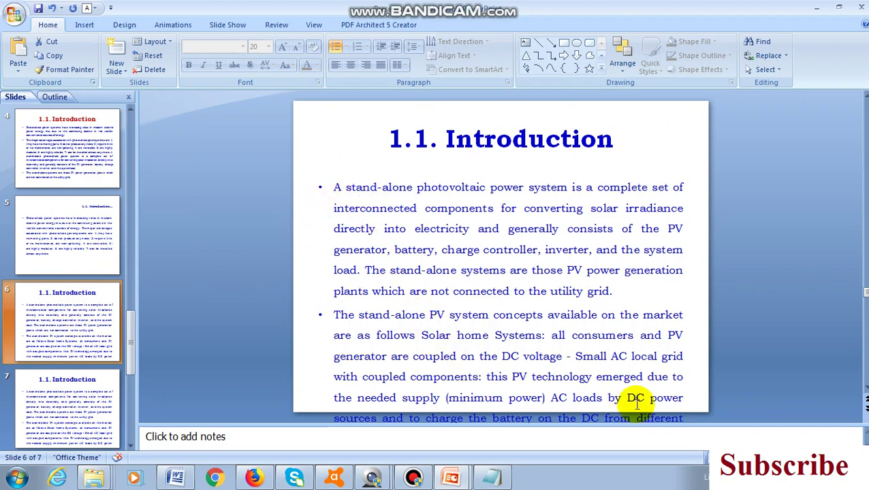
- Delete slide 6's text from 'AC loads' onward so it ends at '(minimum power)'
{"action": "left_click", "coordinate": [635, 398]}
{"action": "scroll", "coordinate": [633, 386], "scroll_direction": "down", "scroll_amount": 1}
{"action": "scroll", "coordinate": [633, 392], "scroll_direction": "down", "scroll_amount": 1}
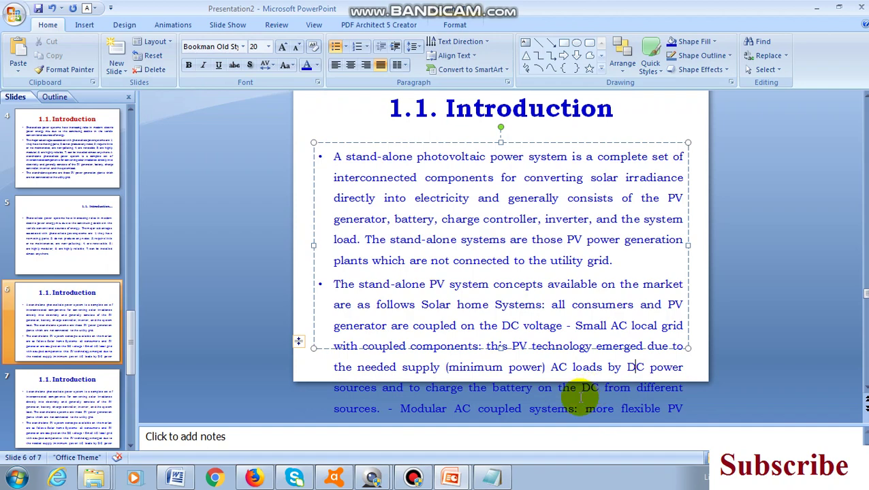
{"action": "left_click_drag", "start_coordinate": [553, 368], "coordinate": [665, 483]}
{"action": "key", "text": "Delete"}
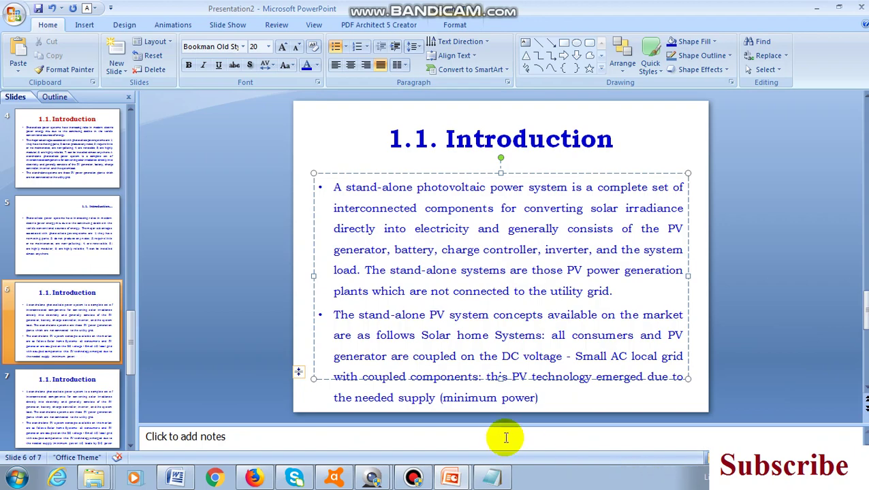
{"action": "left_click", "coordinate": [73, 316]}
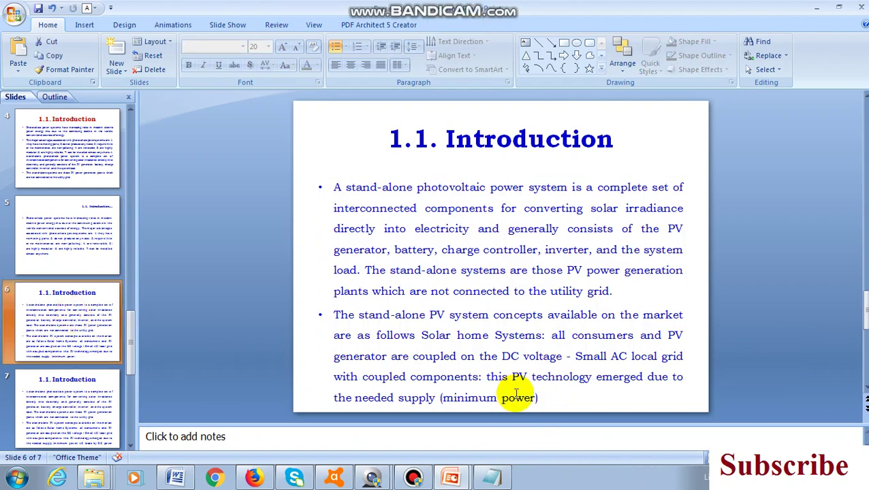
{"action": "left_click", "coordinate": [88, 397]}
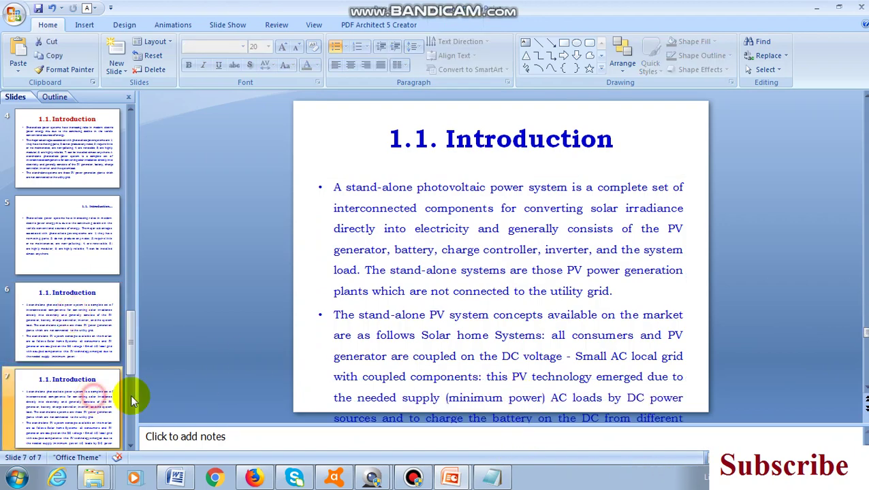
- Delete slide 7's text from the first bullet through '(minimum power)' so it starts at 'AC loads'
{"action": "left_click_drag", "start_coordinate": [545, 397], "coordinate": [321, 183]}
{"action": "key", "text": "Delete"}
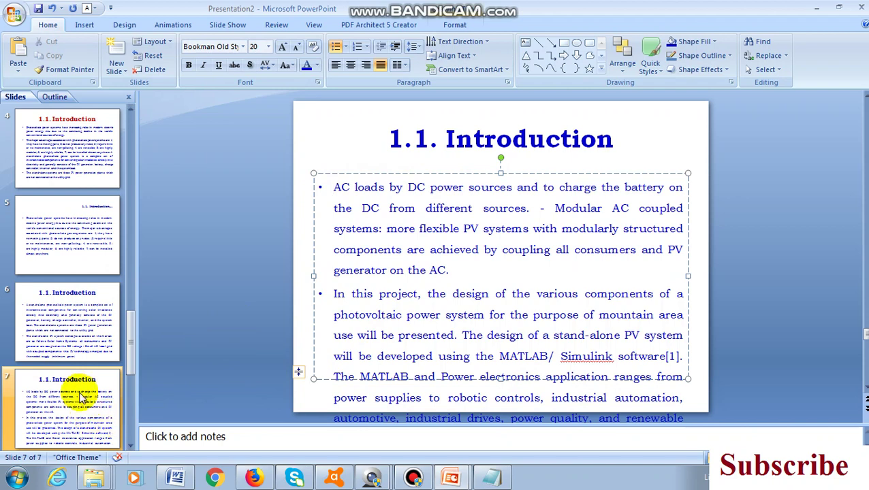
{"action": "left_click", "coordinate": [77, 397]}
- Copy slide 7 and paste it as a new slide 8
{"action": "right_click", "coordinate": [80, 395]}
{"action": "left_click", "coordinate": [113, 223]}
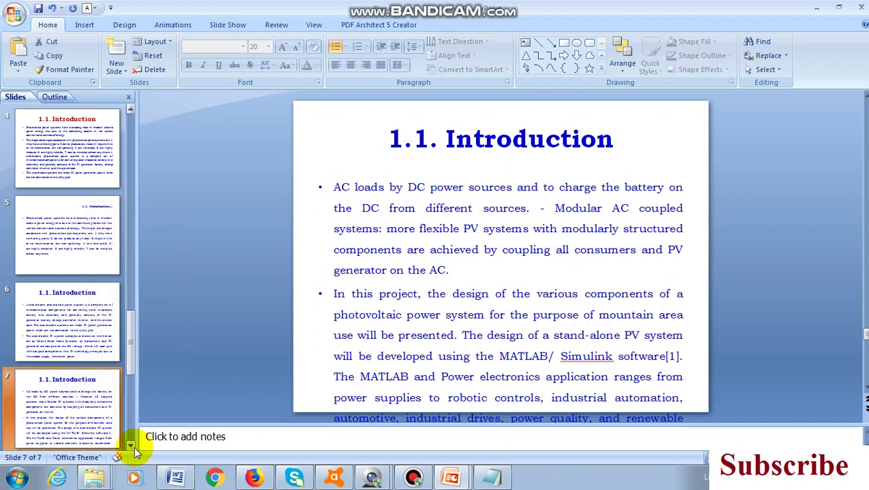
{"action": "left_click", "coordinate": [129, 448]}
{"action": "right_click", "coordinate": [92, 386]}
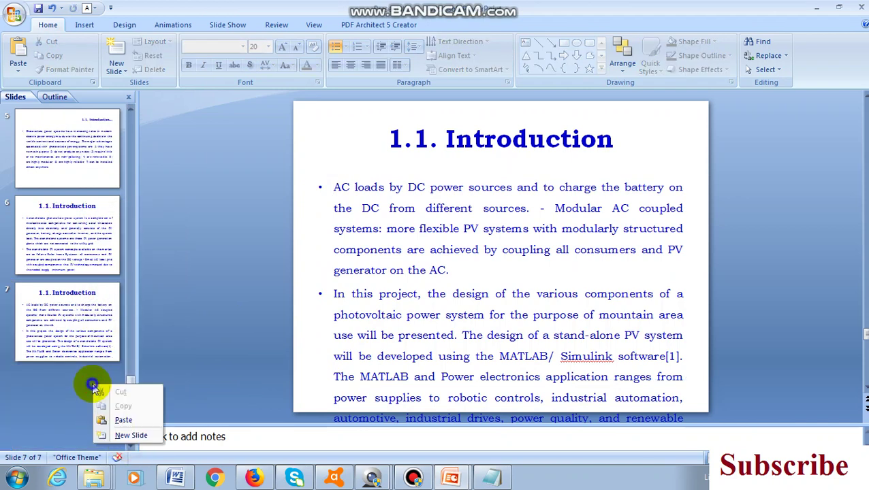
{"action": "left_click", "coordinate": [127, 411]}
{"action": "left_click", "coordinate": [89, 299]}
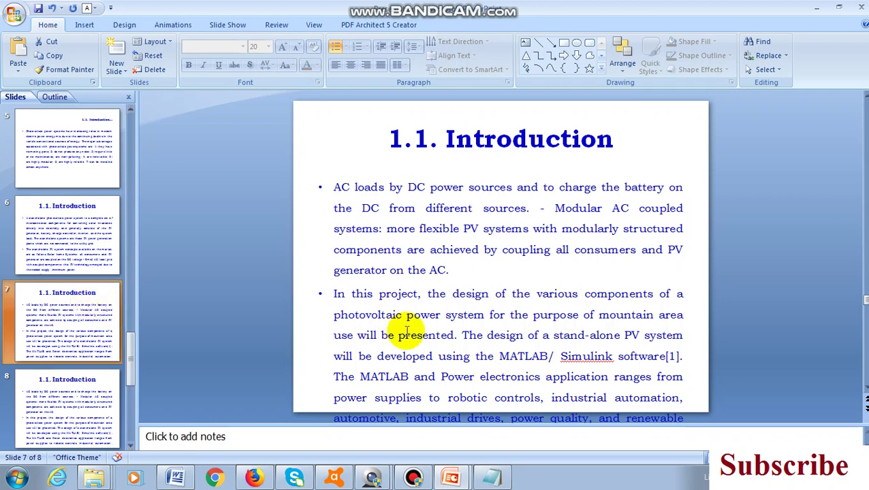
- Remove slide 7's text from 'The MATLAB…' onward so it ends at 'MATLAB/ Simulink software[1].'
{"action": "left_click", "coordinate": [339, 189]}
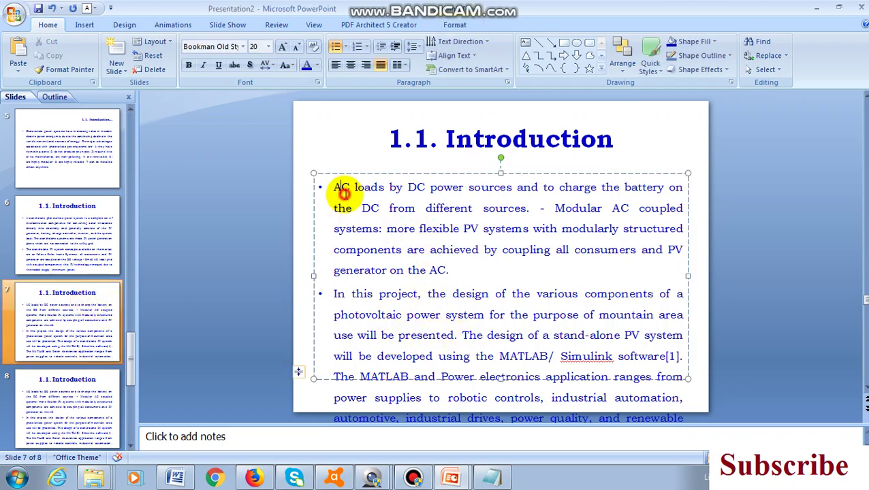
{"action": "left_click", "coordinate": [85, 309]}
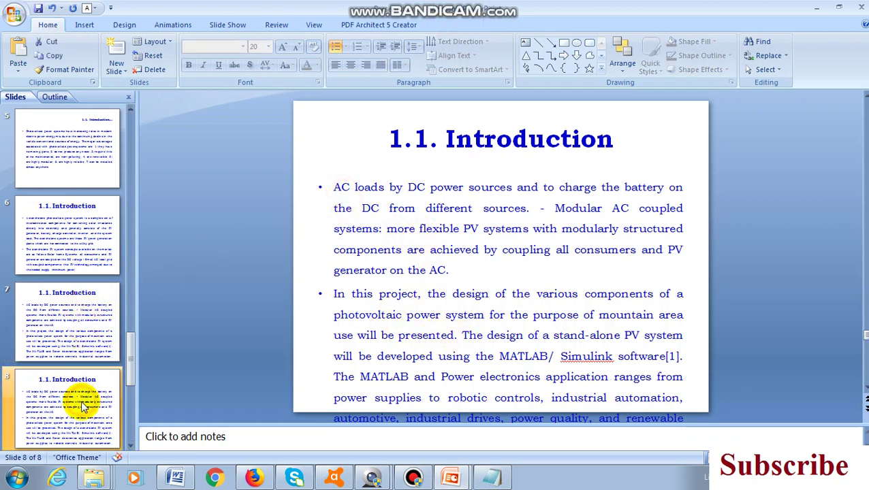
{"action": "left_click", "coordinate": [465, 334]}
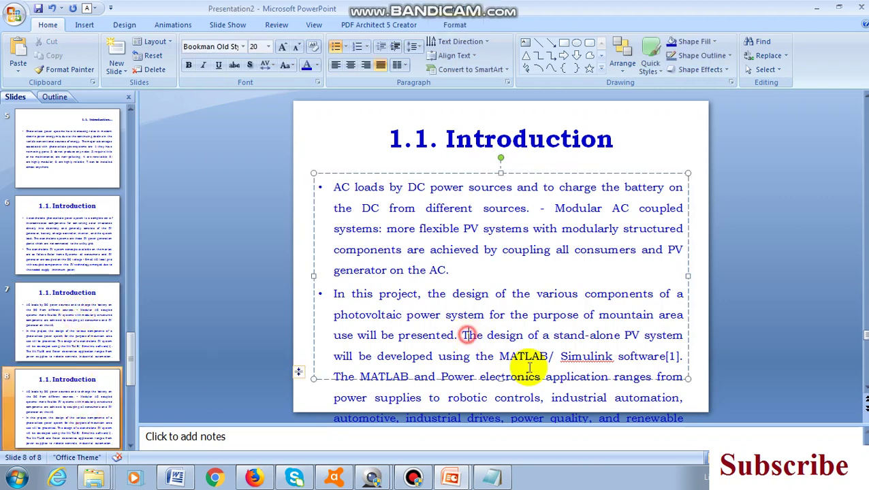
{"action": "left_click", "coordinate": [72, 312]}
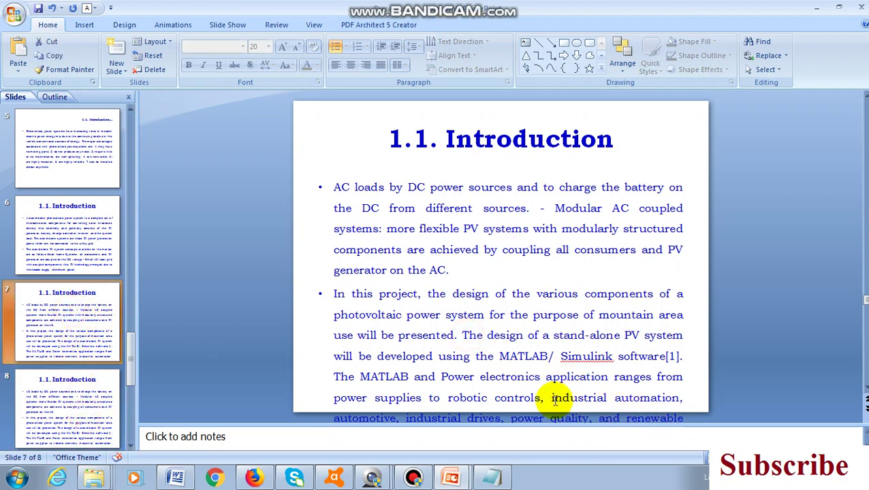
{"action": "left_click_drag", "start_coordinate": [335, 376], "coordinate": [655, 485]}
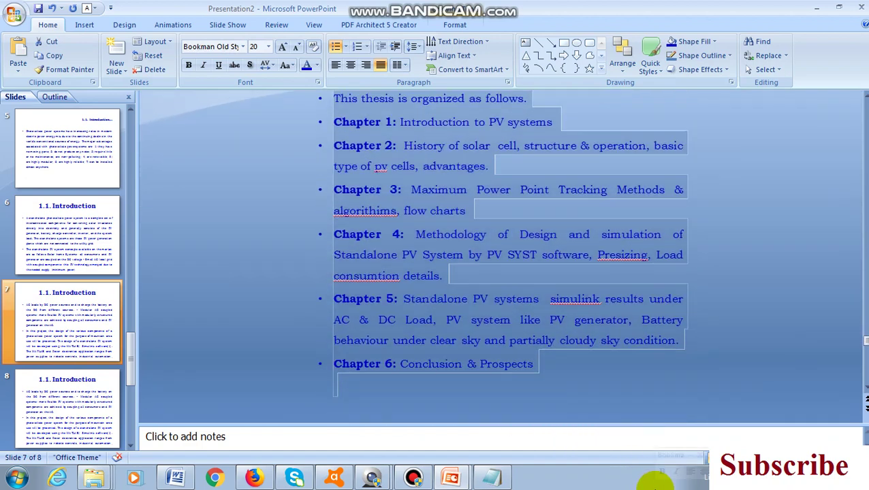
{"action": "key", "text": "Left"}
{"action": "left_click", "coordinate": [94, 398]}
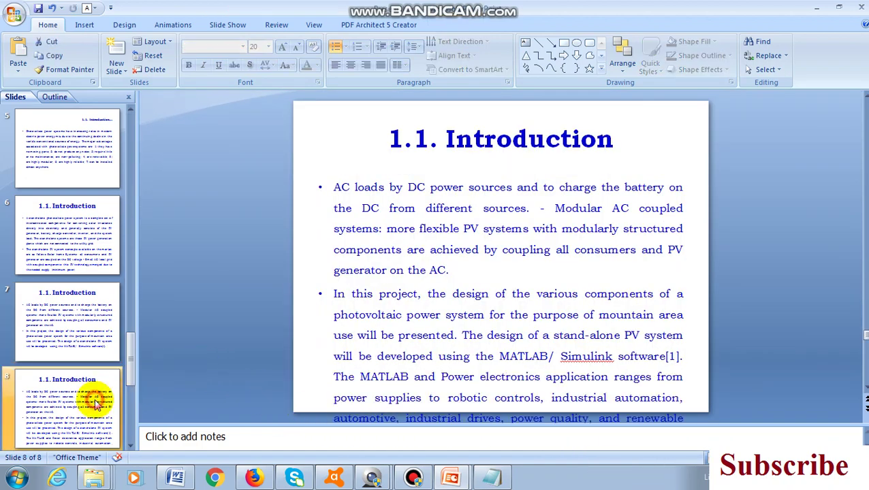
{"action": "left_click", "coordinate": [85, 335]}
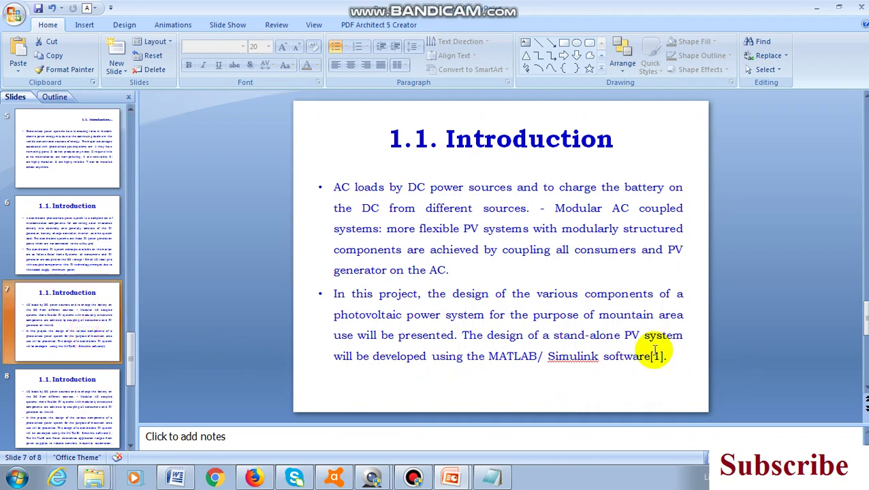
{"action": "left_click", "coordinate": [85, 401]}
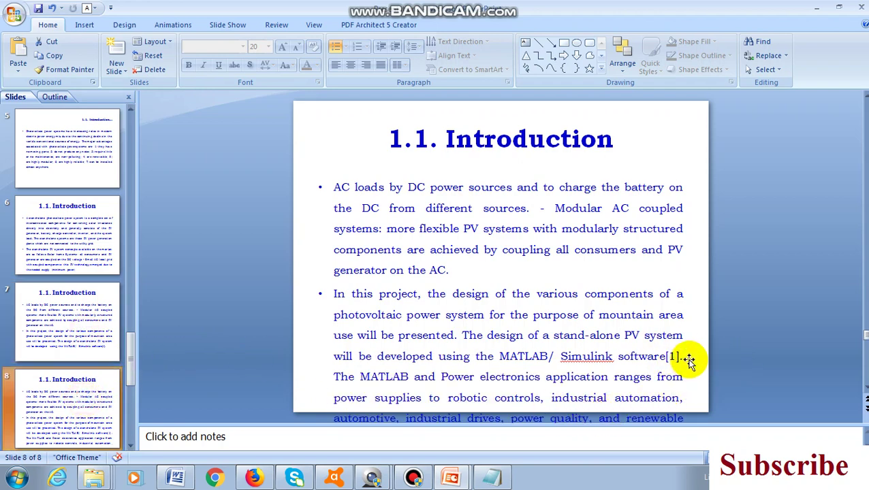
- Delete slide 8's repeated 'AC loads' bullets so it begins at 'The MATLAB and Power electronics application'
{"action": "left_click_drag", "start_coordinate": [681, 356], "coordinate": [323, 185]}
{"action": "key", "text": "Delete"}
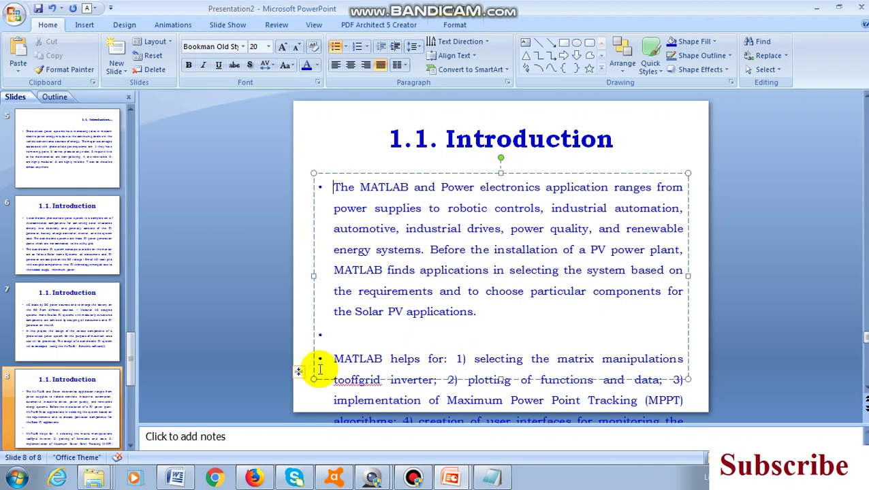
{"action": "left_click", "coordinate": [78, 132]}
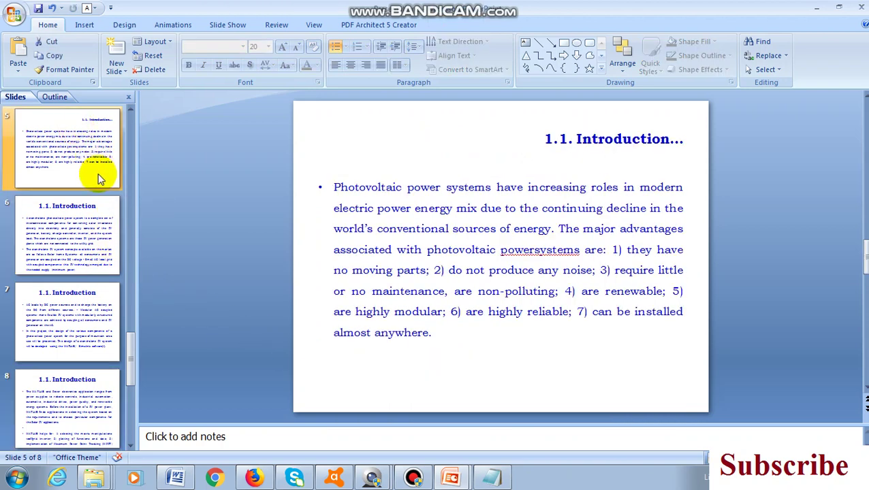
{"action": "scroll", "coordinate": [96, 174], "scroll_direction": "up", "scroll_amount": 3}
{"action": "left_click", "coordinate": [87, 129]}
{"action": "left_click", "coordinate": [80, 216]}
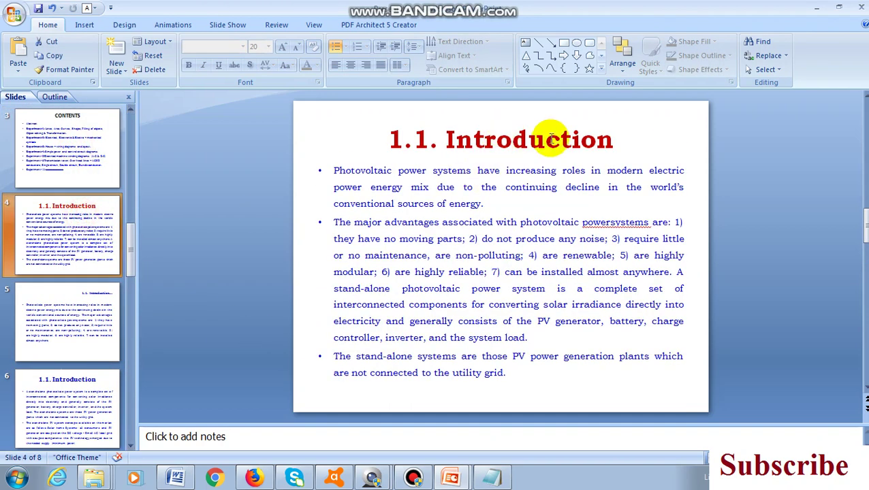
{"action": "left_click", "coordinate": [92, 297]}
- Apply slide 5's right-aligned title formatting to slide 6's title with Format Painter
{"action": "left_click", "coordinate": [632, 140]}
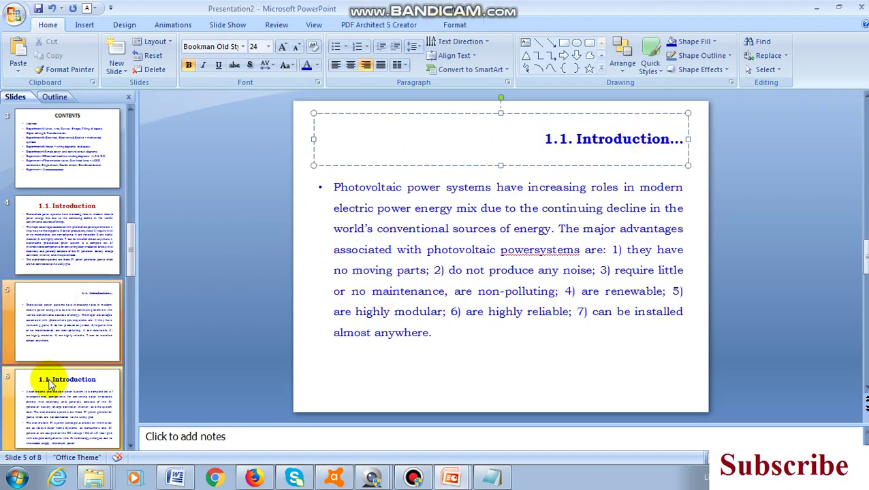
{"action": "left_click", "coordinate": [68, 69]}
{"action": "left_click", "coordinate": [85, 373]}
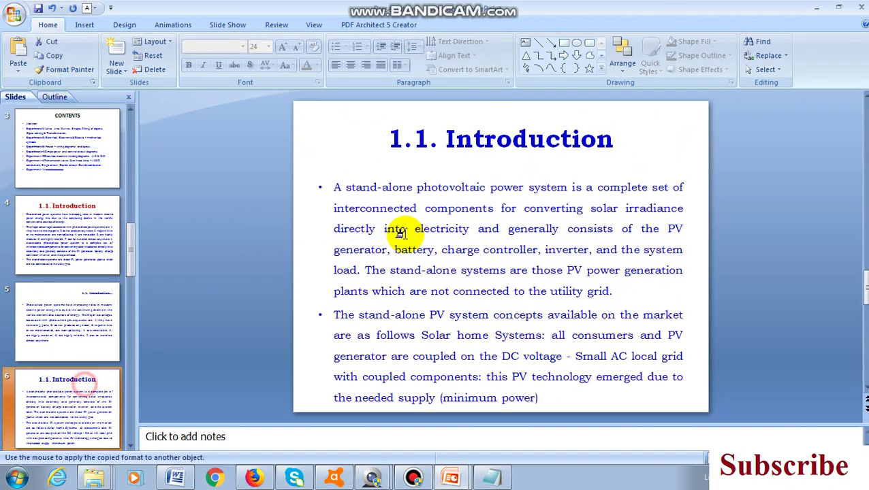
{"action": "left_click_drag", "start_coordinate": [398, 140], "coordinate": [633, 143]}
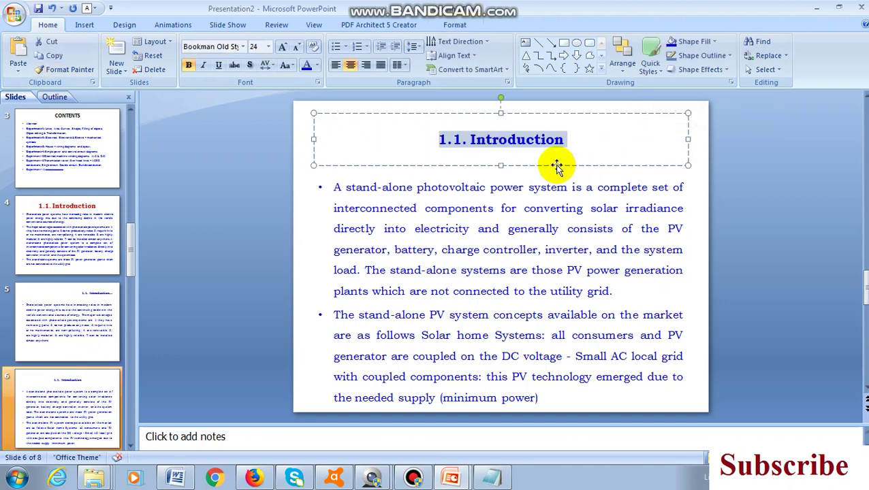
{"action": "left_click", "coordinate": [91, 320]}
{"action": "left_click", "coordinate": [624, 140]}
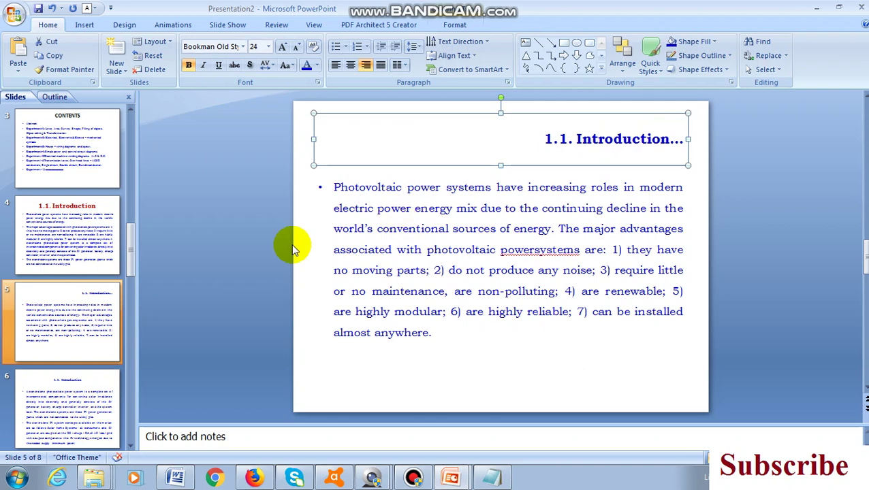
{"action": "left_click", "coordinate": [85, 295]}
- Replace slide 6's centred title placeholder with the pasted '1.1. Introduction...' title box
{"action": "left_click", "coordinate": [85, 393]}
{"action": "left_click", "coordinate": [557, 131]}
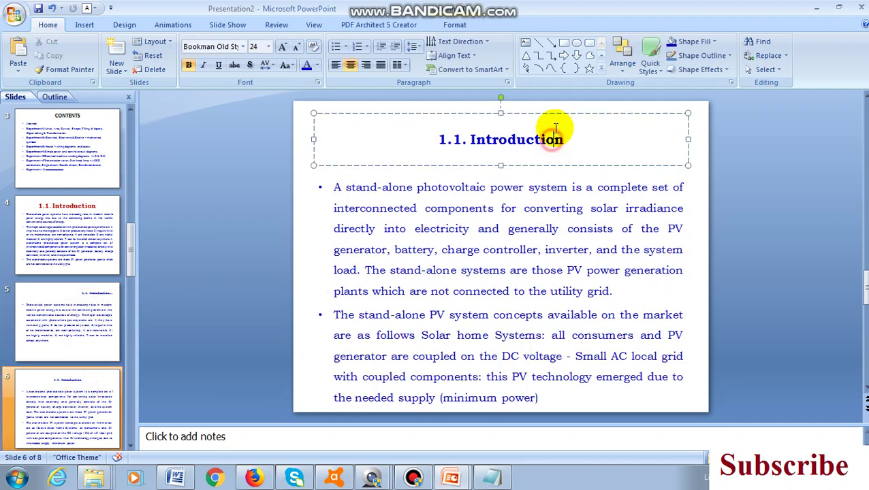
{"action": "key", "text": "Delete"}
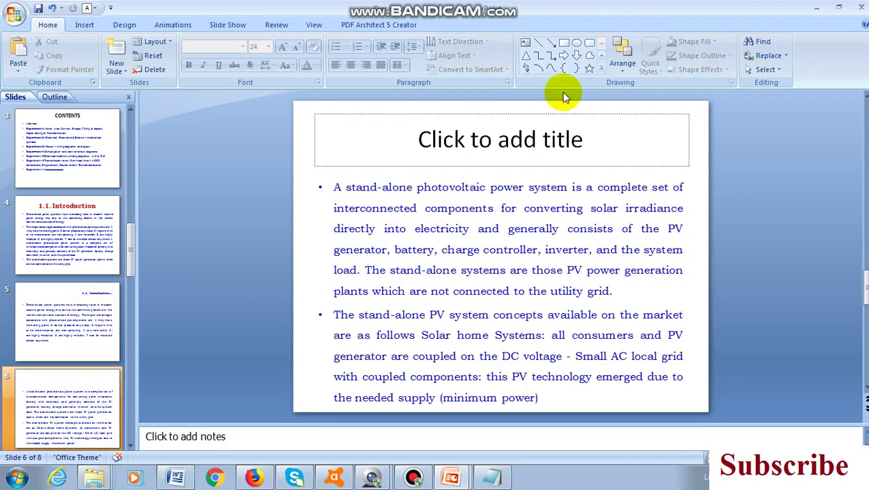
{"action": "left_click", "coordinate": [610, 138]}
{"action": "left_click", "coordinate": [608, 116]}
{"action": "key", "text": "Delete"}
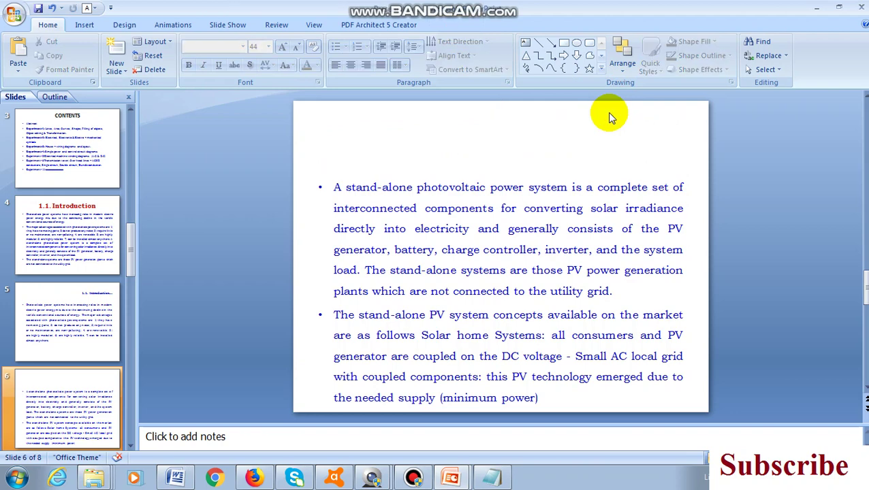
{"action": "key", "text": "ctrl+v"}
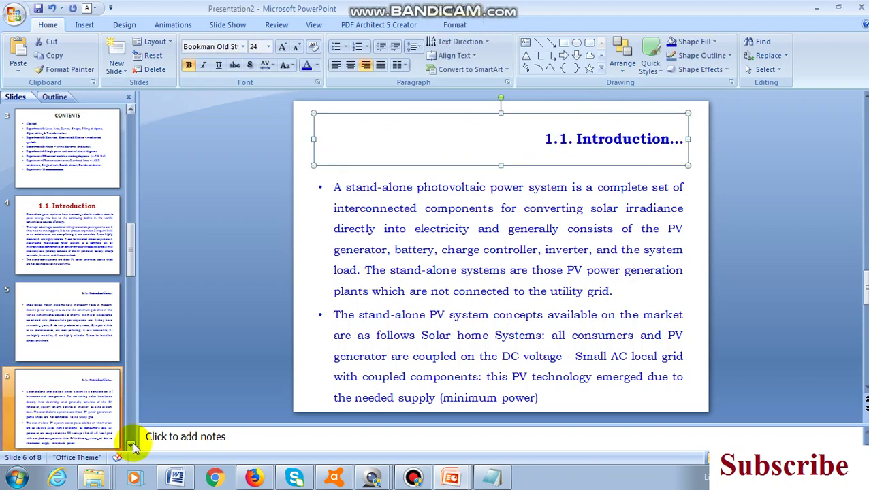
{"action": "scroll", "coordinate": [128, 442], "scroll_direction": "down", "scroll_amount": 2}
{"action": "left_click", "coordinate": [116, 403]}
- Replace slide 7's centred title with the pasted right-aligned '1.1. Introduction...' title box
{"action": "left_click", "coordinate": [558, 139]}
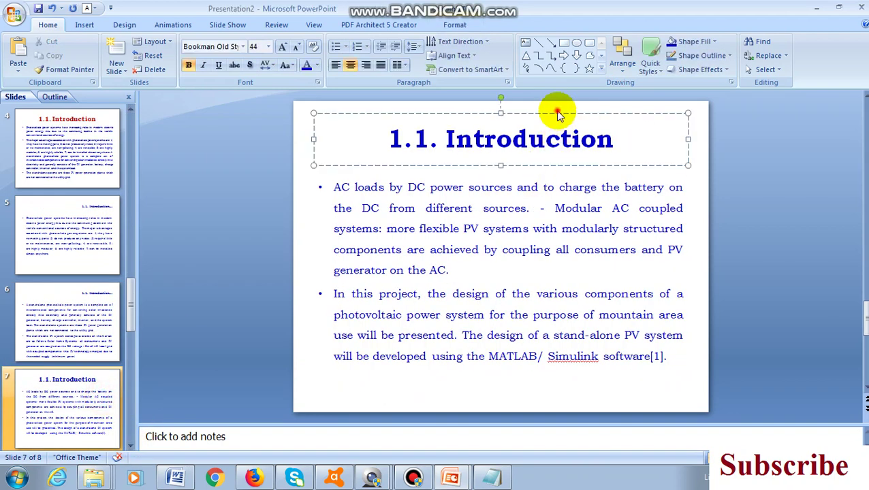
{"action": "left_click", "coordinate": [556, 113]}
{"action": "left_click", "coordinate": [549, 134]}
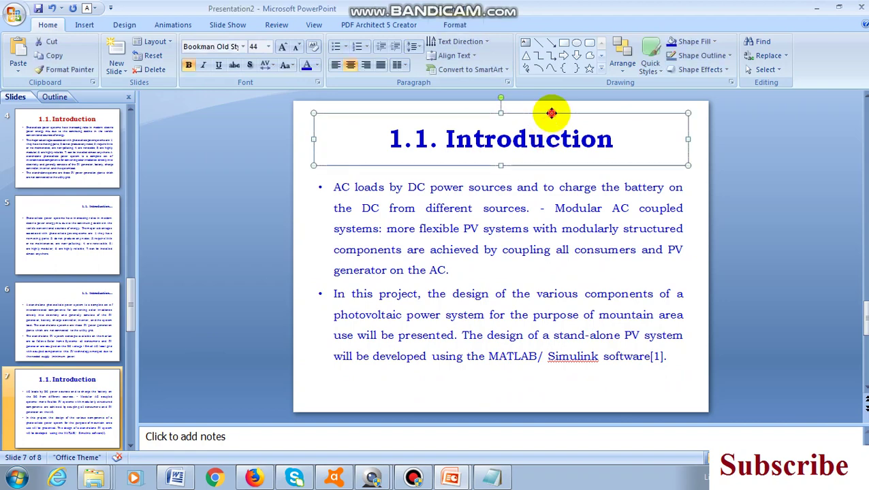
{"action": "key", "text": "Delete"}
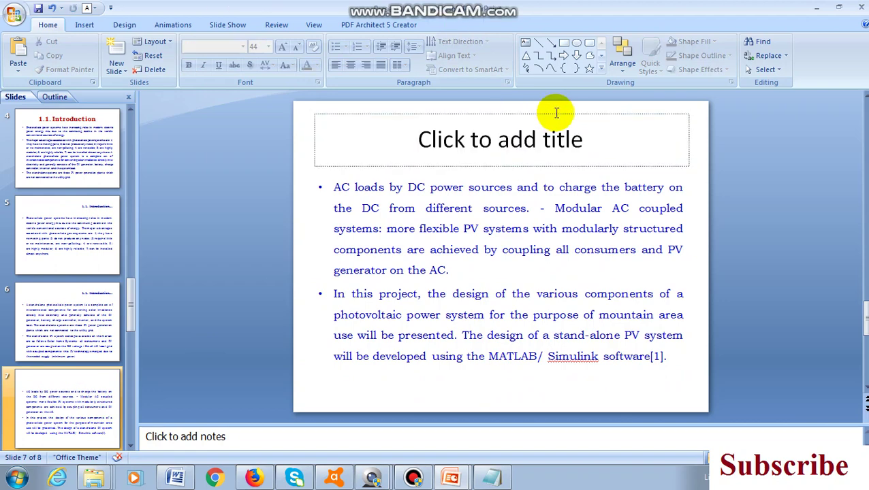
{"action": "left_click", "coordinate": [556, 114]}
{"action": "key", "text": "Delete"}
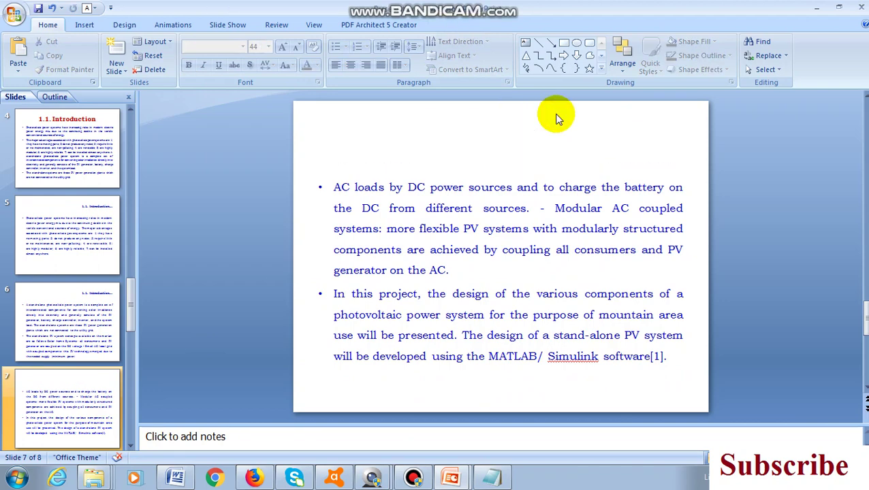
{"action": "type", "text": "1.1. Introduction..."}
{"action": "left_click", "coordinate": [131, 447]}
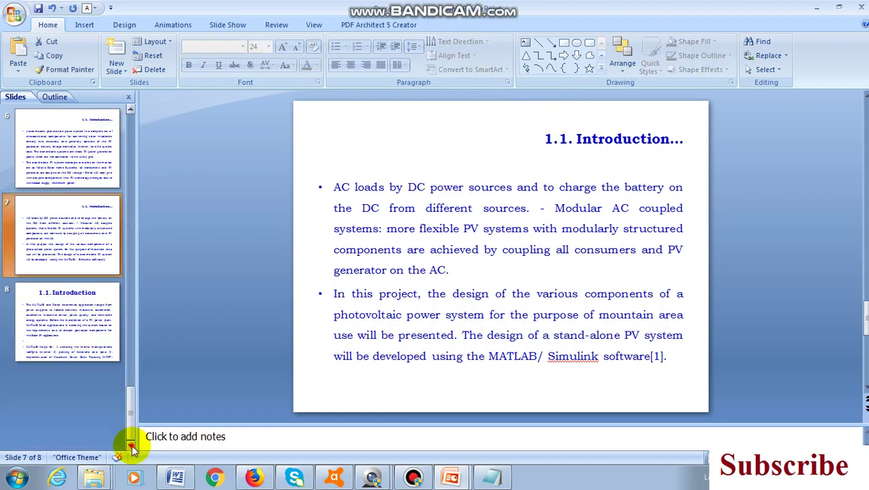
- On slide 8, swap the centred title for the right-aligned '1.1. Introduction...' title
{"action": "left_click", "coordinate": [92, 329]}
{"action": "left_click", "coordinate": [577, 139]}
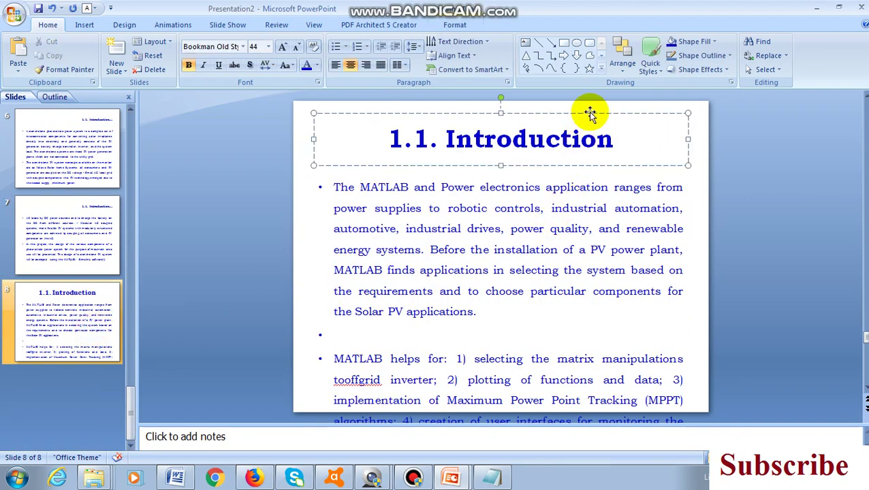
{"action": "key", "text": "Delete"}
{"action": "left_click", "coordinate": [612, 121]}
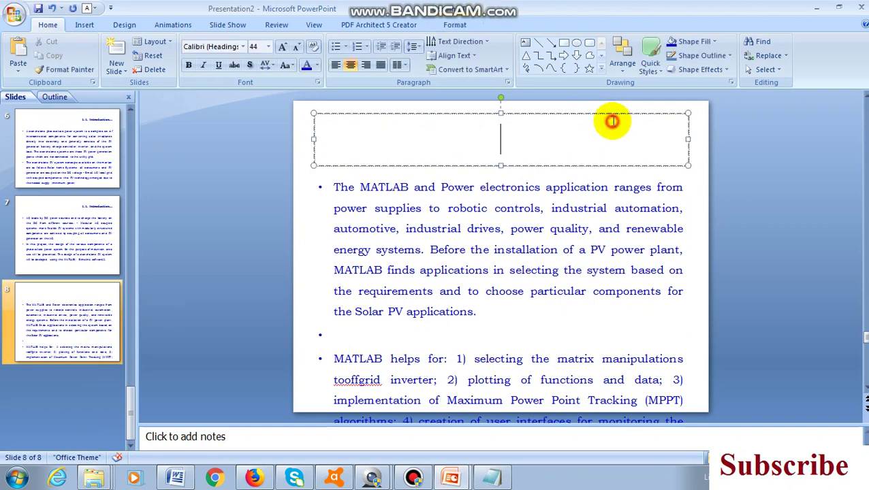
{"action": "key", "text": "Escape"}
{"action": "key", "text": "ctrl+z"}
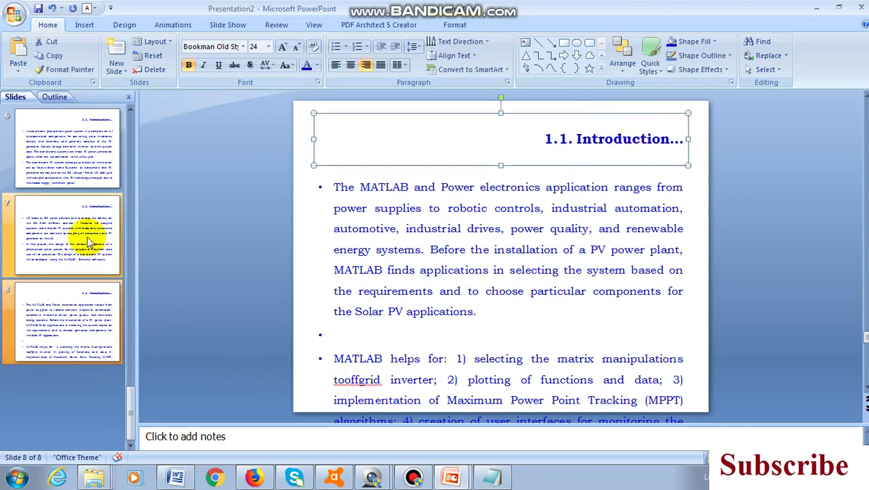
- Review slides 8, 7 and 5, ending on slide 6 with its '(minimum power)' bullets
{"action": "scroll", "coordinate": [87, 306], "scroll_direction": "up", "scroll_amount": 4}
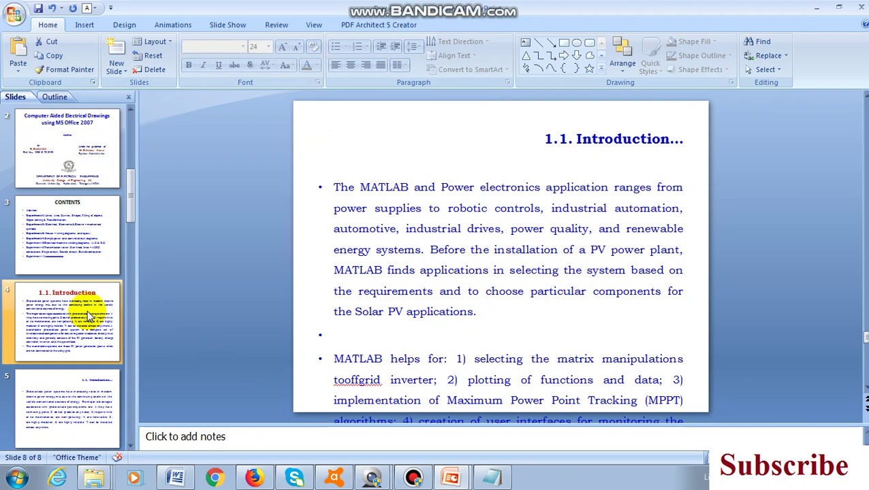
{"action": "left_click", "coordinate": [407, 262]}
{"action": "left_click", "coordinate": [56, 230]}
{"action": "left_click", "coordinate": [90, 310]}
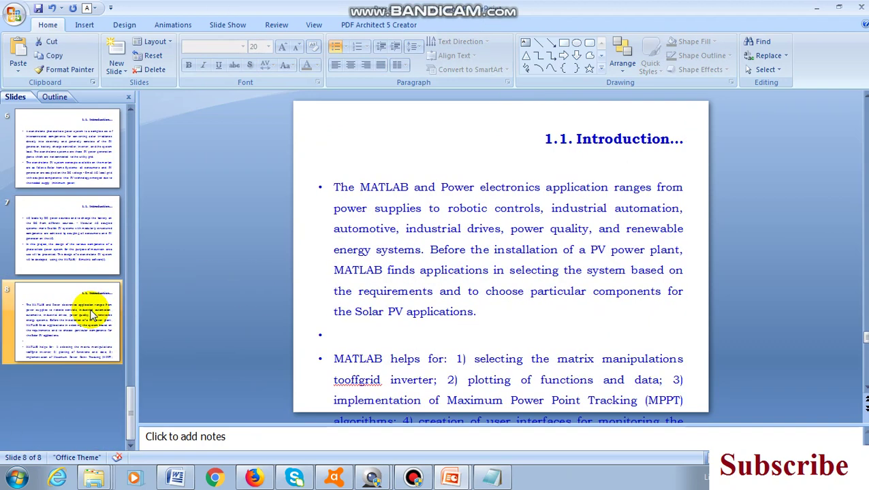
{"action": "scroll", "coordinate": [95, 306], "scroll_direction": "up", "scroll_amount": 5}
{"action": "scroll", "coordinate": [99, 326], "scroll_direction": "down", "scroll_amount": 5}
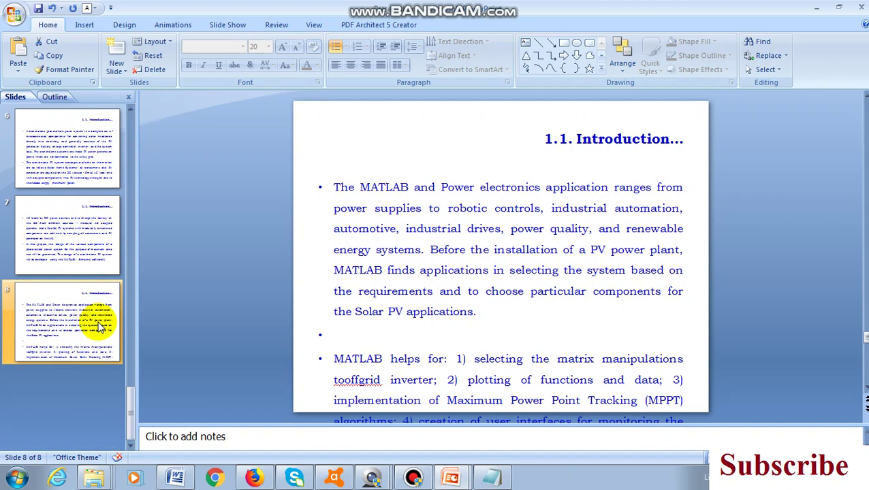
{"action": "left_click", "coordinate": [103, 242]}
{"action": "left_click", "coordinate": [477, 245]}
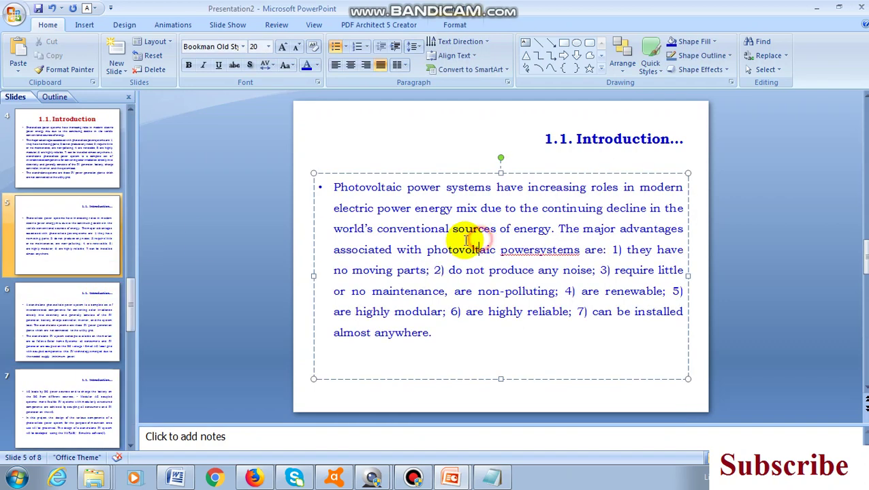
{"action": "left_click", "coordinate": [95, 331]}
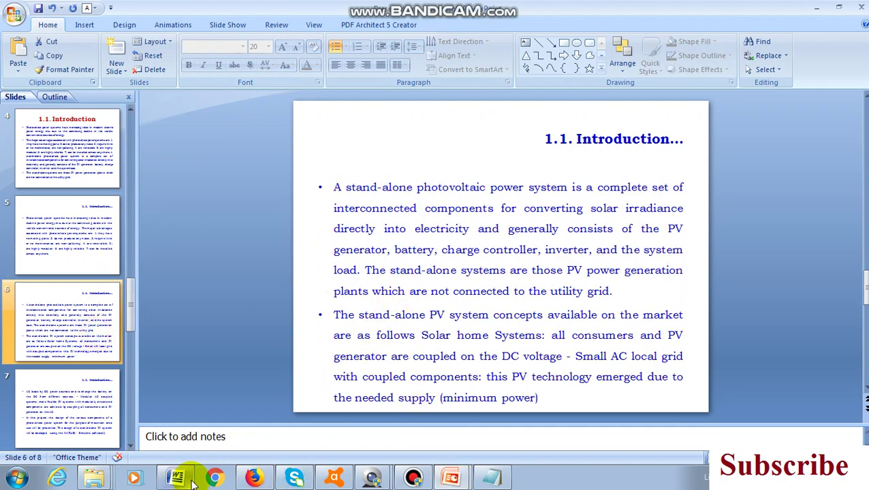
- Switch to the other open 70-slide presentation and show slide 41's practical requirements list
{"action": "mouse_move", "coordinate": [452, 480]}
{"action": "left_click", "coordinate": [452, 426]}
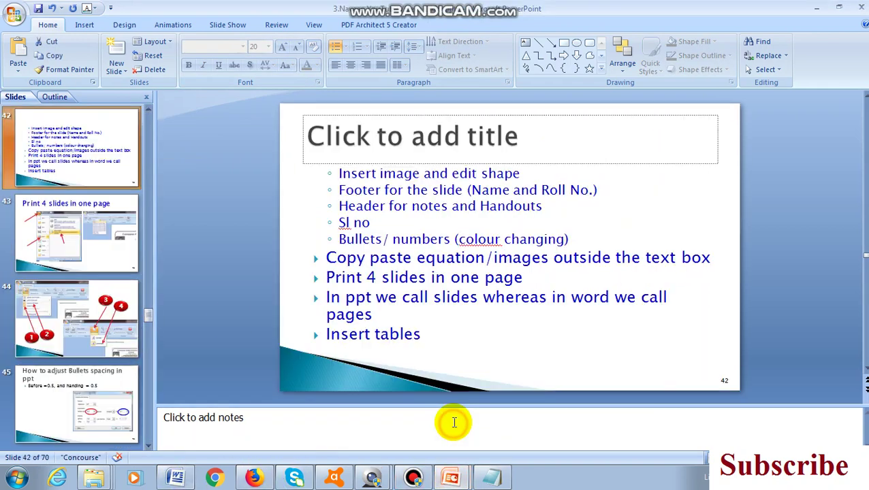
{"action": "scroll", "coordinate": [177, 180], "scroll_direction": "up", "scroll_amount": 1}
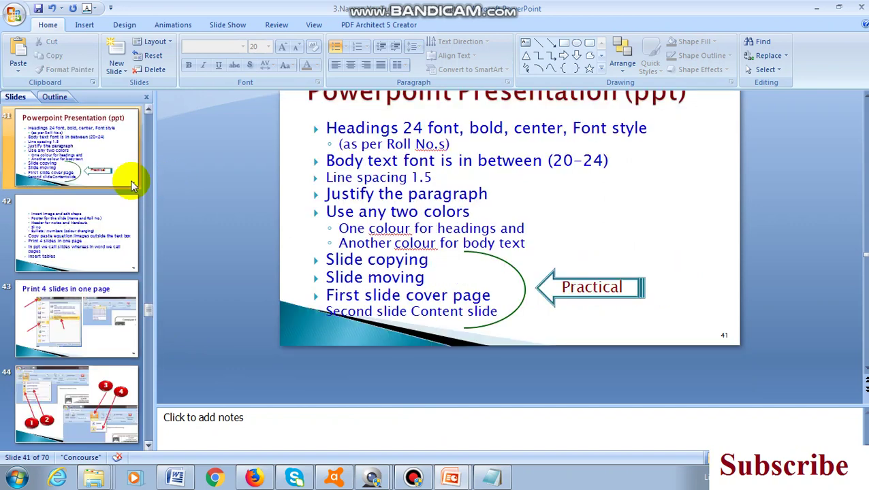
{"action": "left_click", "coordinate": [422, 129]}
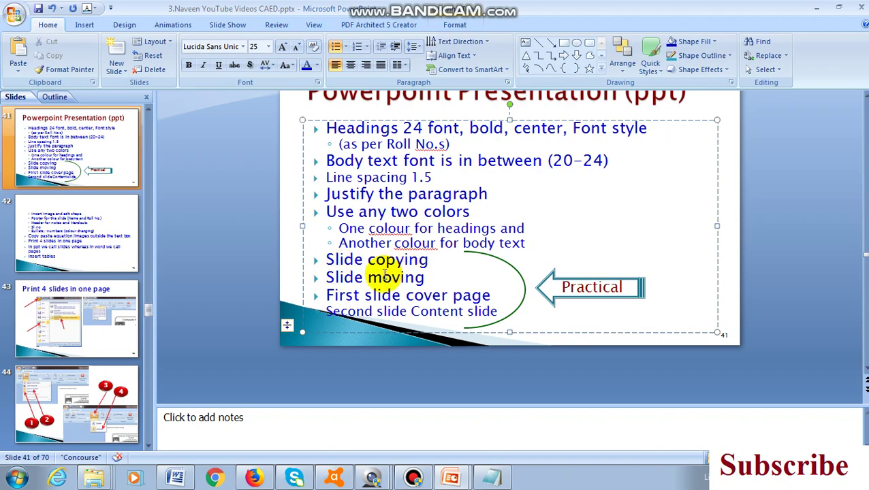
- Glance at Word's chapter list, then bring back Presentation2 and scroll up to the 1.1. Introduction slide
{"action": "left_click", "coordinate": [819, 8]}
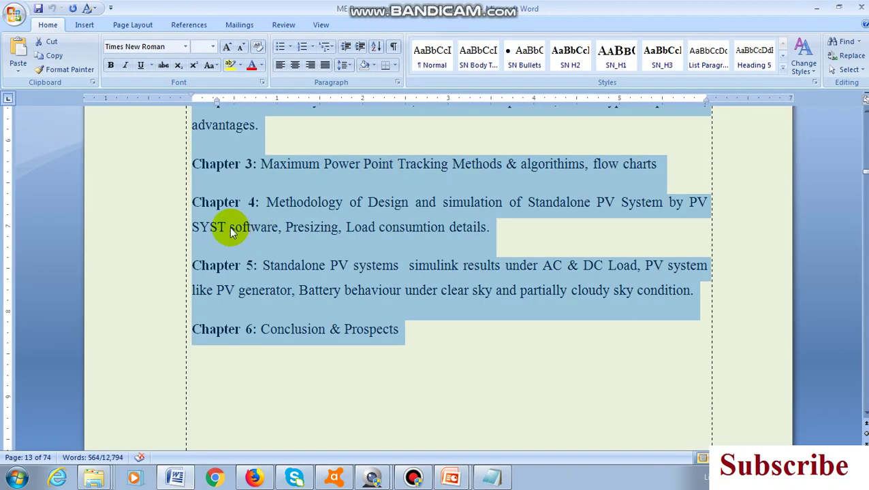
{"action": "mouse_move", "coordinate": [457, 480]}
{"action": "left_click", "coordinate": [447, 449]}
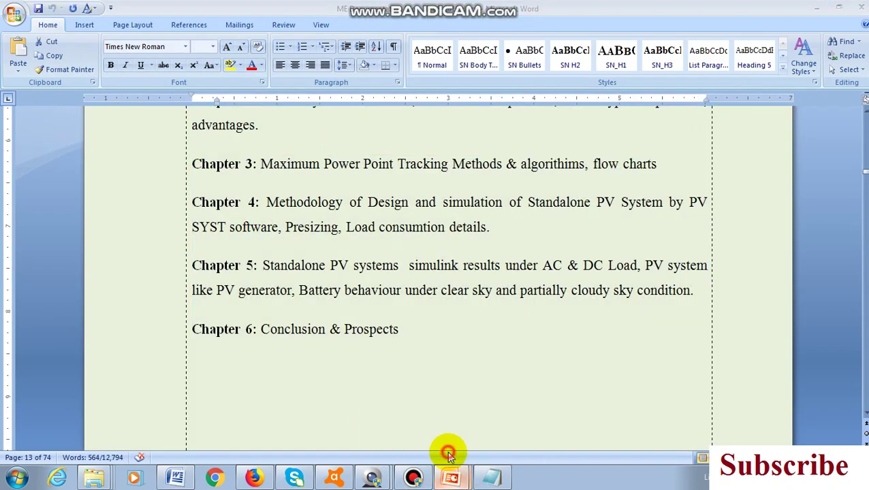
{"action": "scroll", "coordinate": [95, 158], "scroll_direction": "up", "scroll_amount": 3}
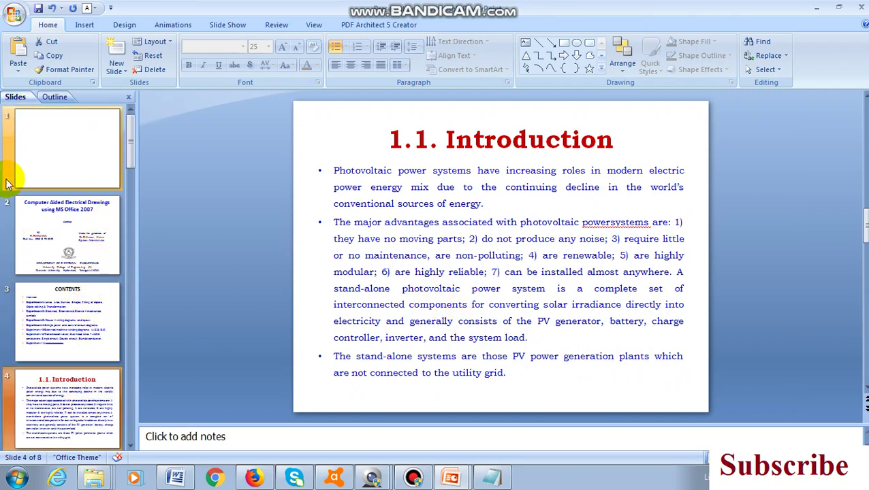
- Drag the 1.1. Introduction slide from position 4 up to position 2 in the Slides pane
{"action": "scroll", "coordinate": [98, 375], "scroll_direction": "down", "scroll_amount": 1}
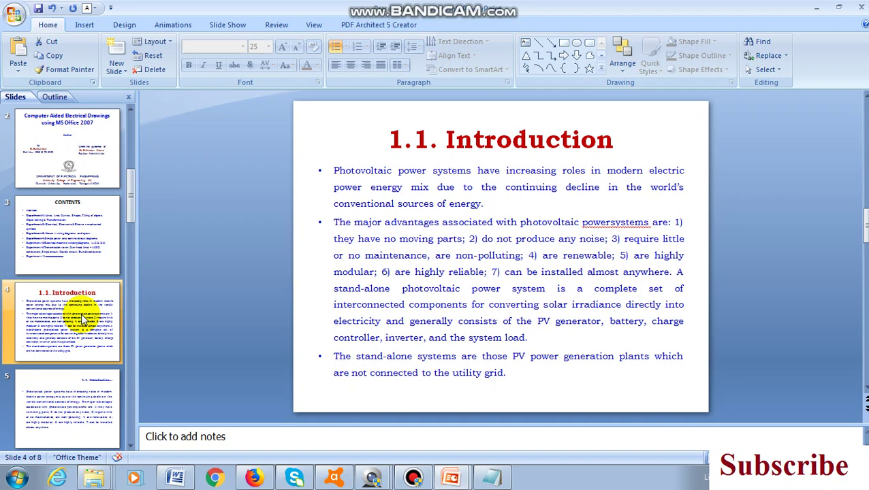
{"action": "left_click_drag", "start_coordinate": [92, 131], "coordinate": [91, 129]}
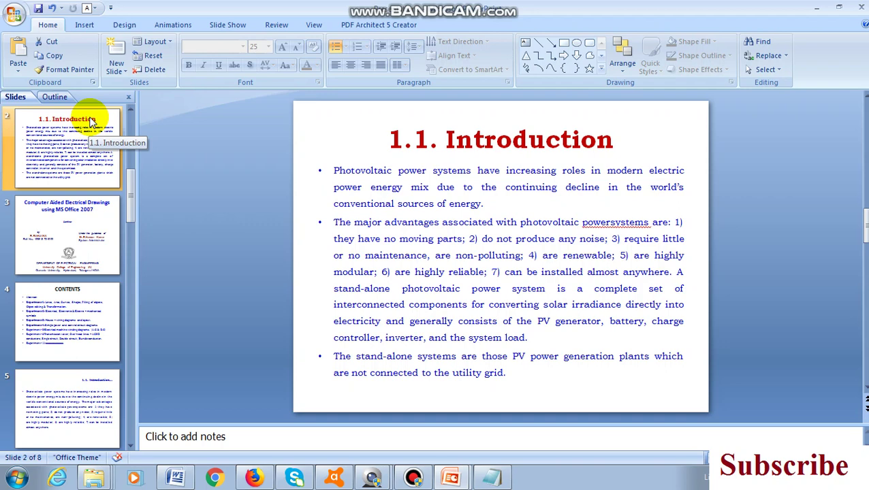
- Copy the Introduction slide, paste a duplicate after slide 4, then cut that duplicate
{"action": "right_click", "coordinate": [91, 121]}
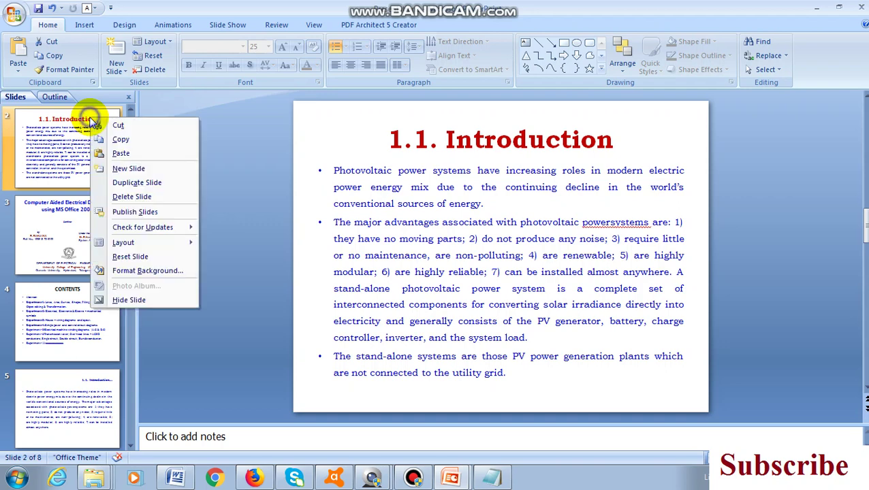
{"action": "left_click", "coordinate": [123, 138]}
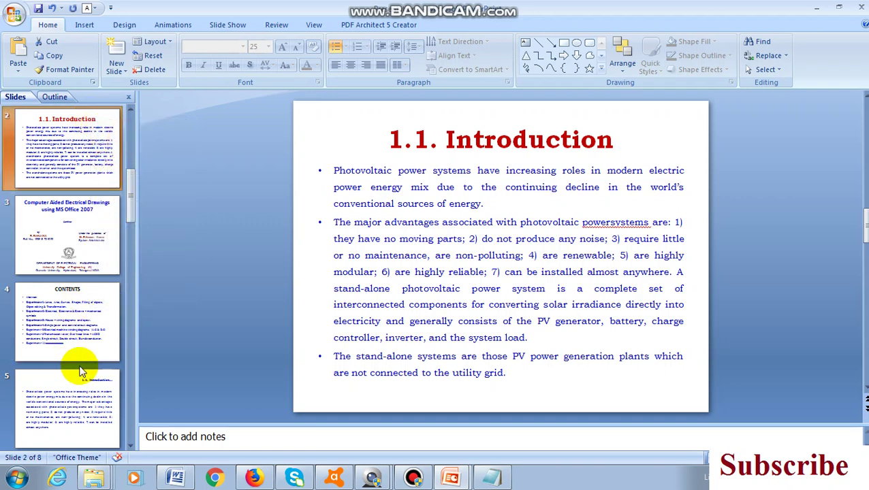
{"action": "left_click", "coordinate": [80, 371]}
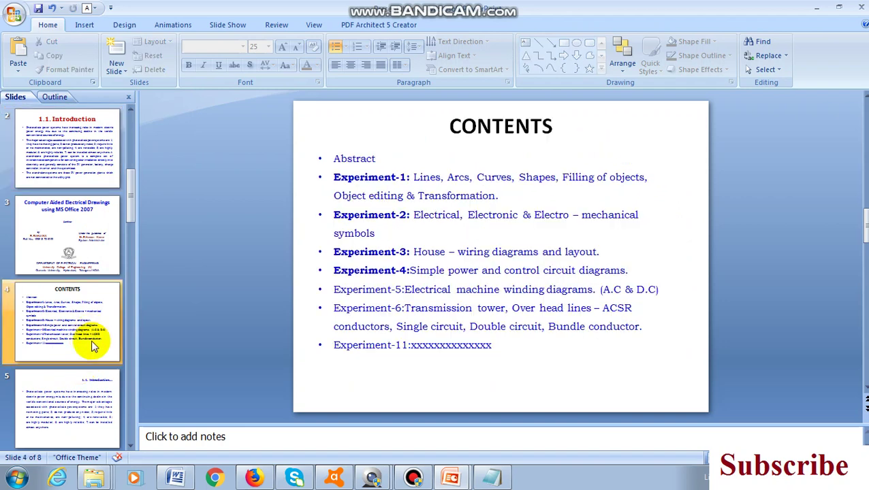
{"action": "right_click", "coordinate": [96, 369]}
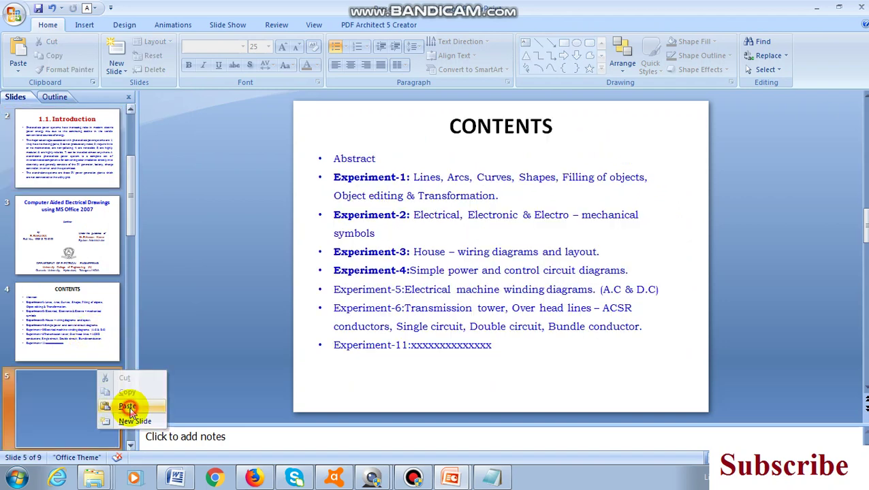
{"action": "left_click", "coordinate": [128, 407]}
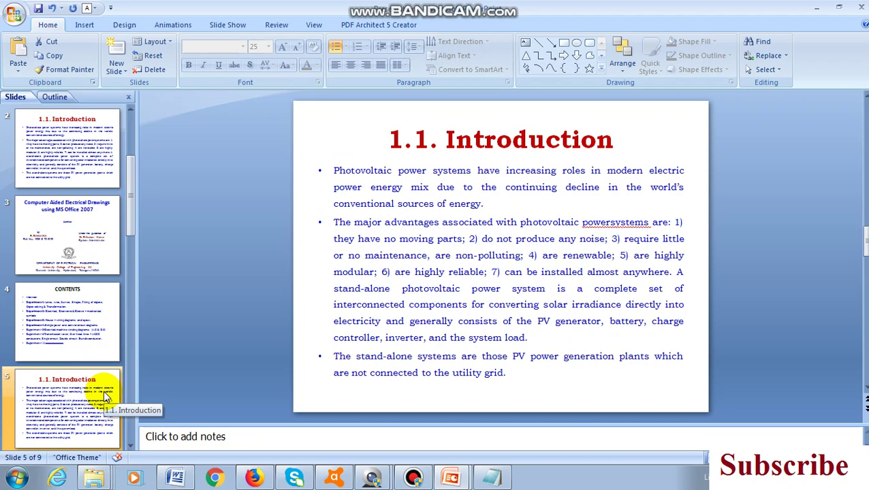
{"action": "right_click", "coordinate": [104, 393]}
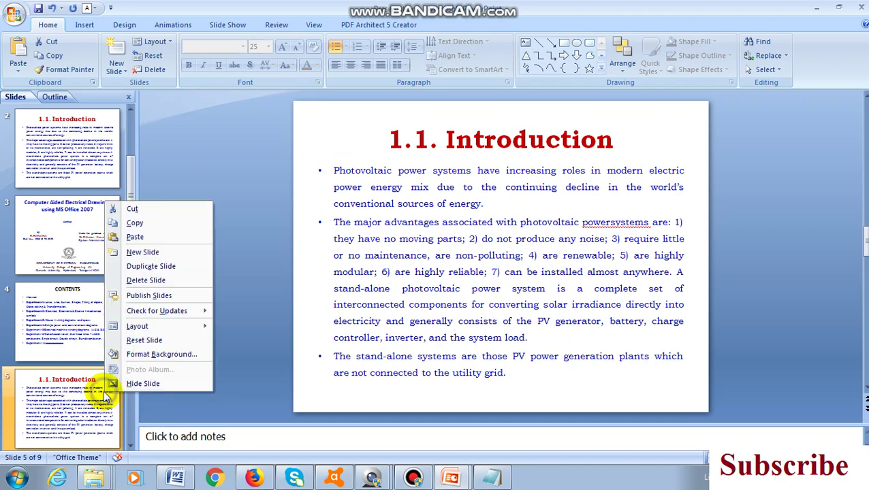
{"action": "left_click", "coordinate": [136, 209]}
- Paste the cut slide after slide 2, delete the extra copy, and drag Introduction back to position 4
{"action": "left_click", "coordinate": [116, 190]}
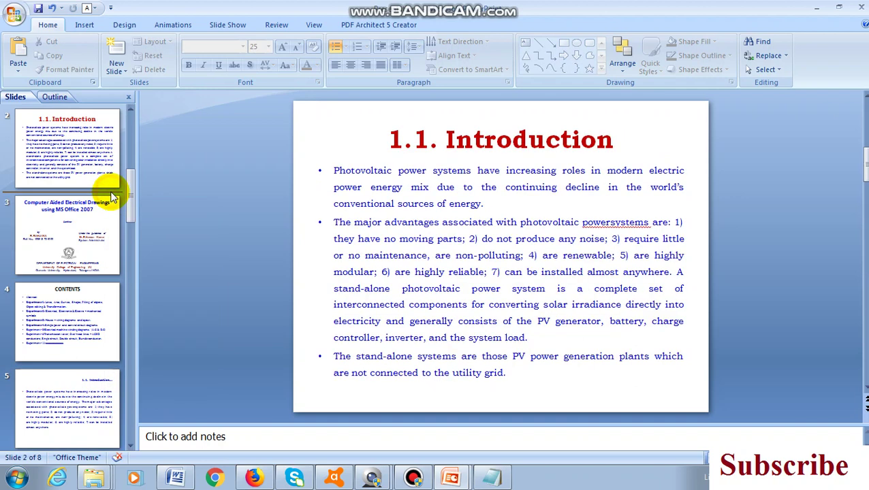
{"action": "right_click", "coordinate": [116, 191]}
{"action": "left_click", "coordinate": [141, 230]}
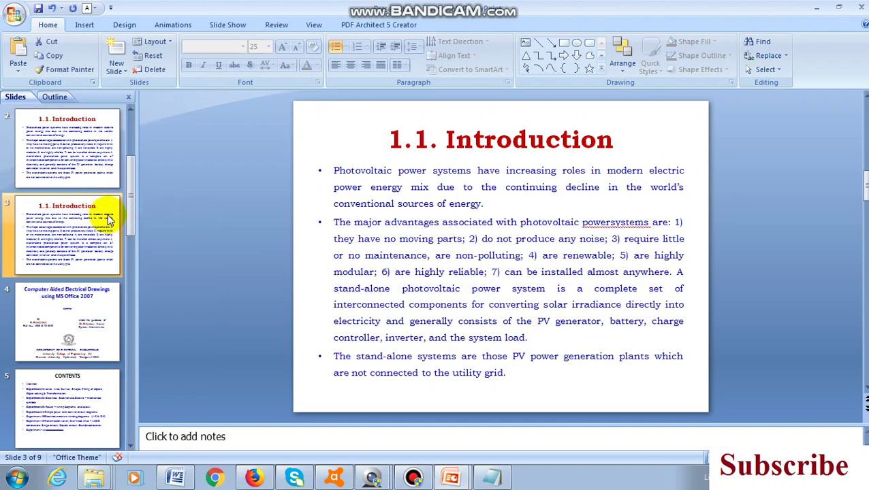
{"action": "key", "text": "Delete"}
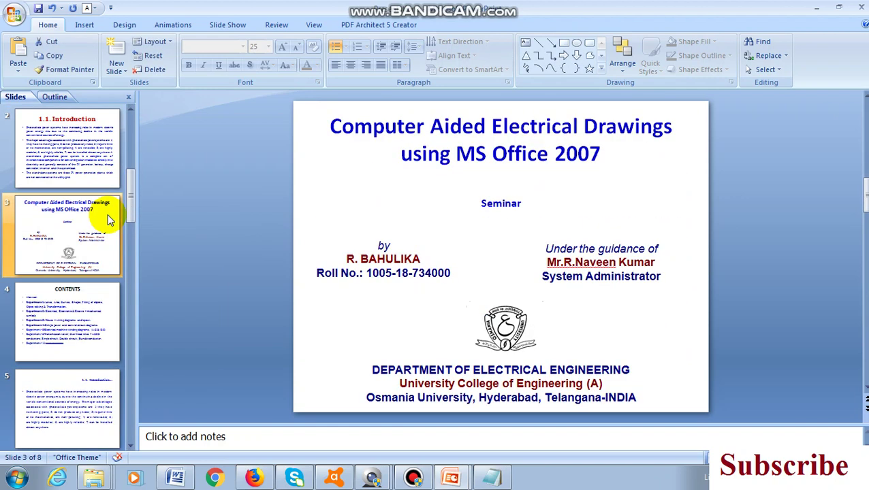
{"action": "left_click", "coordinate": [99, 146]}
{"action": "left_click_drag", "start_coordinate": [119, 361], "coordinate": [120, 361]}
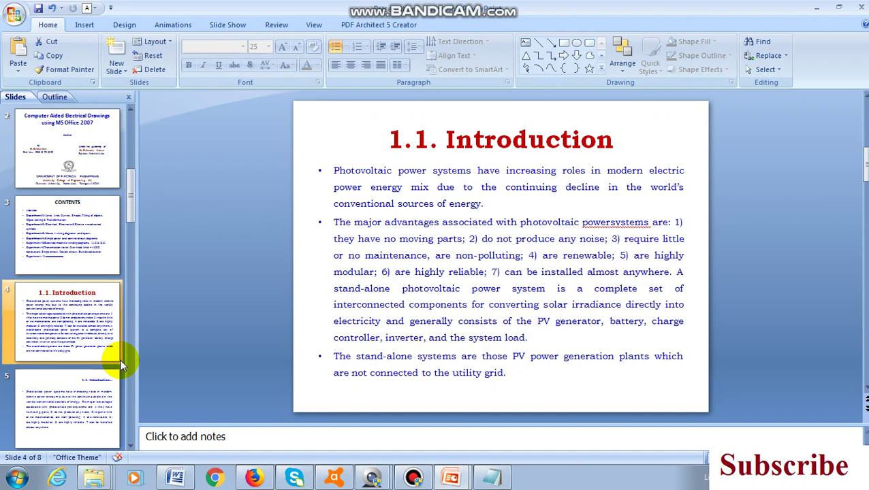
- View slide 42 of the other presentation, then minimize PowerPoint to show Word's chapter list
{"action": "mouse_move", "coordinate": [433, 478]}
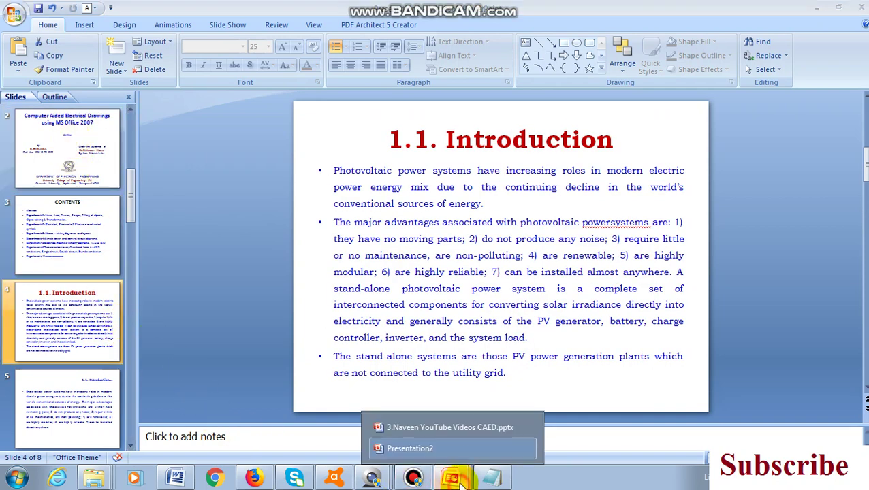
{"action": "left_click", "coordinate": [447, 429]}
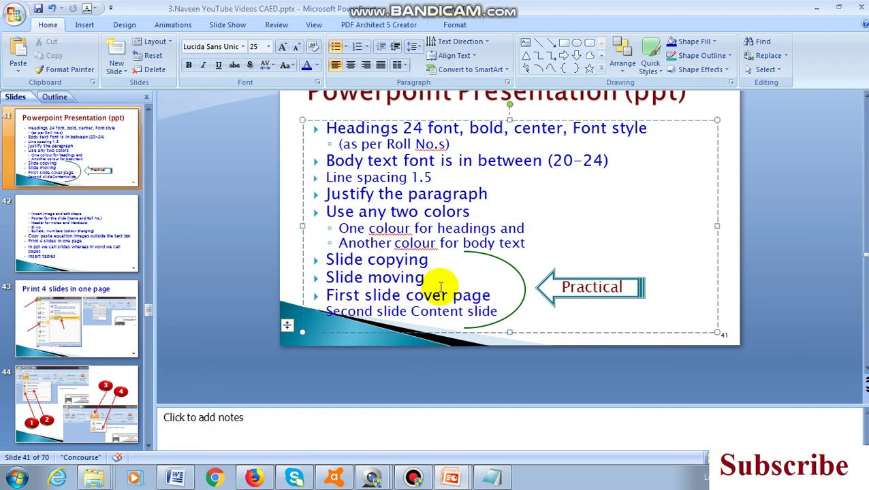
{"action": "left_click", "coordinate": [68, 231]}
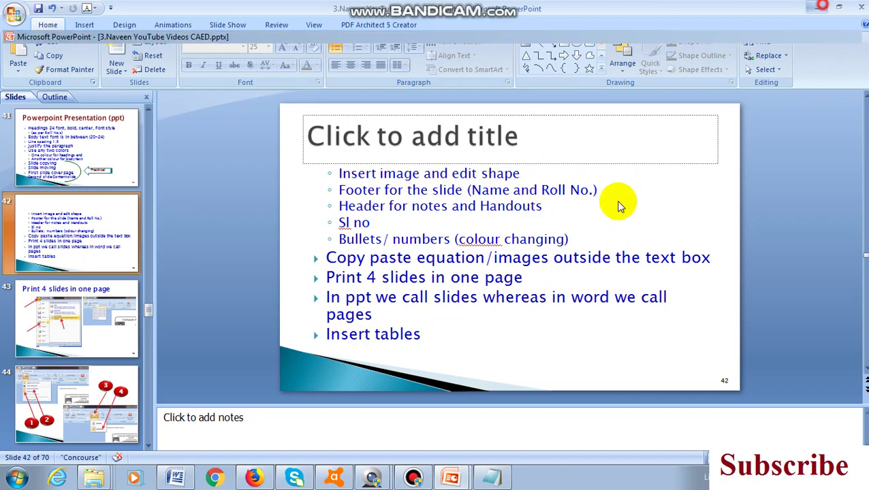
{"action": "left_click", "coordinate": [821, 9]}
{"action": "left_click", "coordinate": [386, 290]}
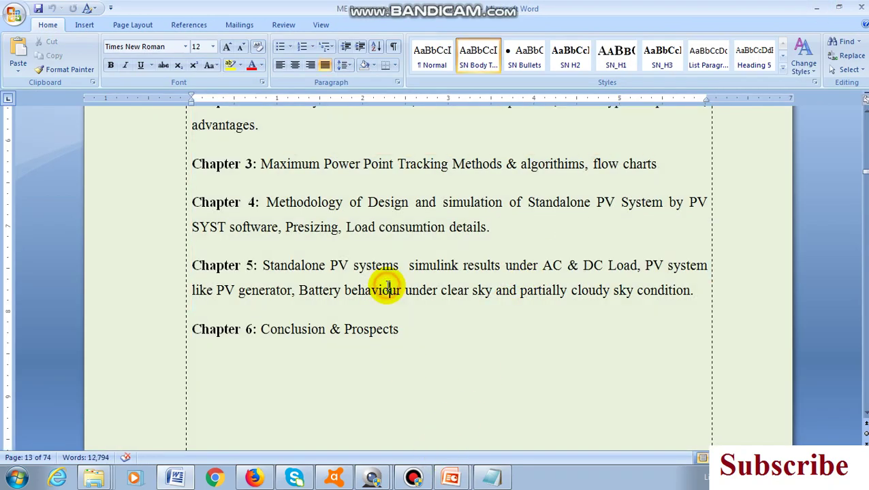
- Copy Word's Layers of Typical Solar Cell figure from Chapter 2 and switch back to Presentation2
{"action": "scroll", "coordinate": [395, 286], "scroll_direction": "down", "scroll_amount": 3}
{"action": "scroll", "coordinate": [419, 285], "scroll_direction": "down", "scroll_amount": 3}
{"action": "scroll", "coordinate": [441, 278], "scroll_direction": "down", "scroll_amount": 1}
{"action": "scroll", "coordinate": [441, 278], "scroll_direction": "down", "scroll_amount": 5}
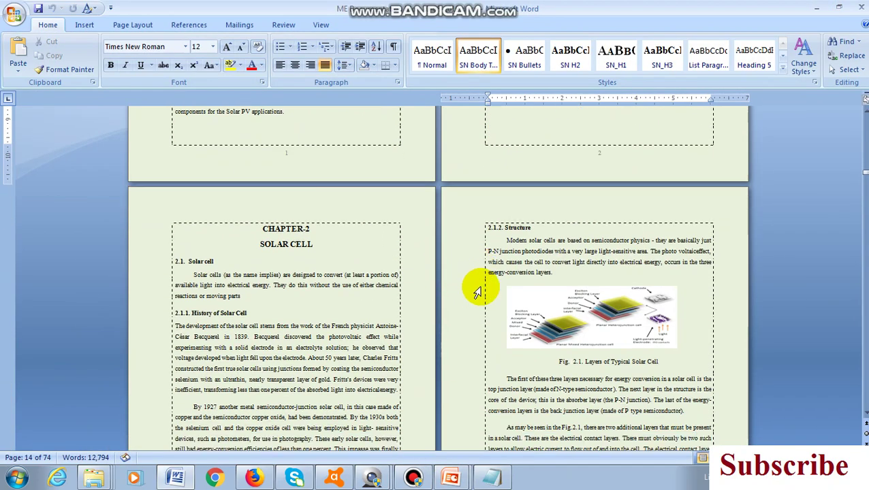
{"action": "left_click", "coordinate": [605, 193]}
{"action": "scroll", "coordinate": [602, 194], "scroll_direction": "up", "scroll_amount": 5}
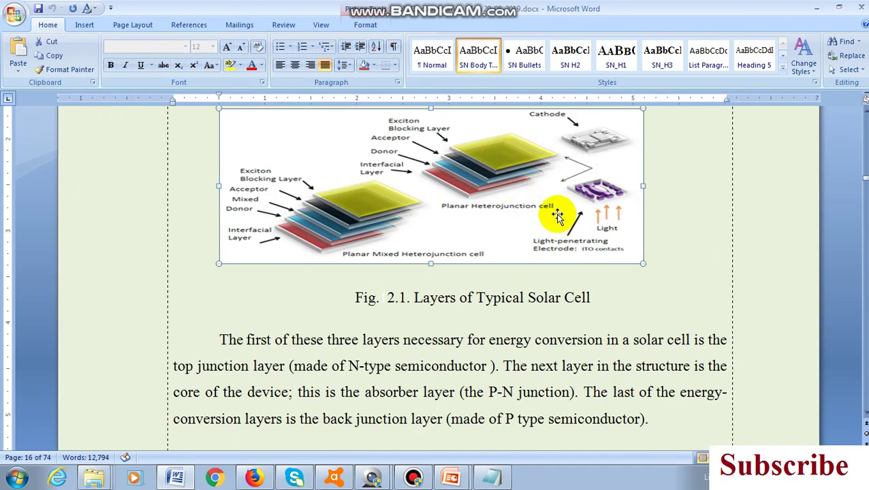
{"action": "right_click", "coordinate": [527, 200]}
{"action": "left_click", "coordinate": [576, 227]}
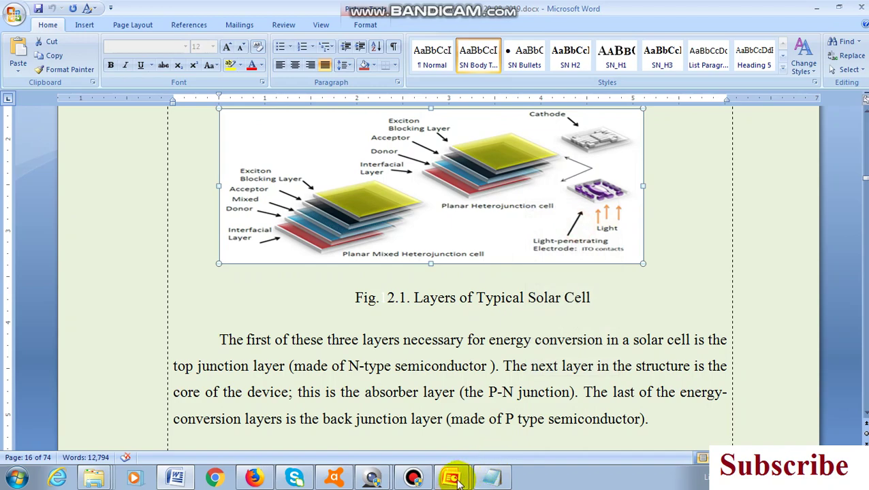
{"action": "left_click", "coordinate": [449, 477]}
{"action": "left_click", "coordinate": [444, 453]}
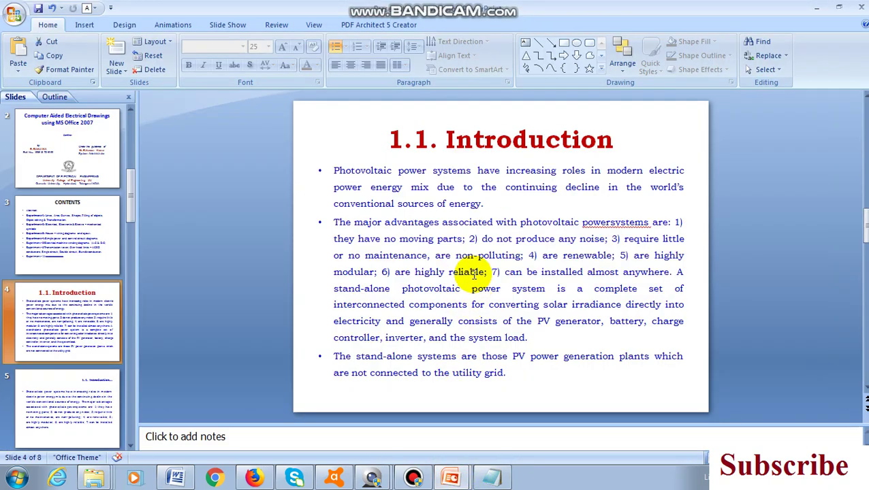
- Add a new slide 9 after the last slide and paste the solar-cell figure onto it
{"action": "scroll", "coordinate": [97, 385], "scroll_direction": "down", "scroll_amount": 5}
{"action": "left_click", "coordinate": [98, 326]}
{"action": "left_click", "coordinate": [100, 366]}
{"action": "left_click", "coordinate": [122, 51]}
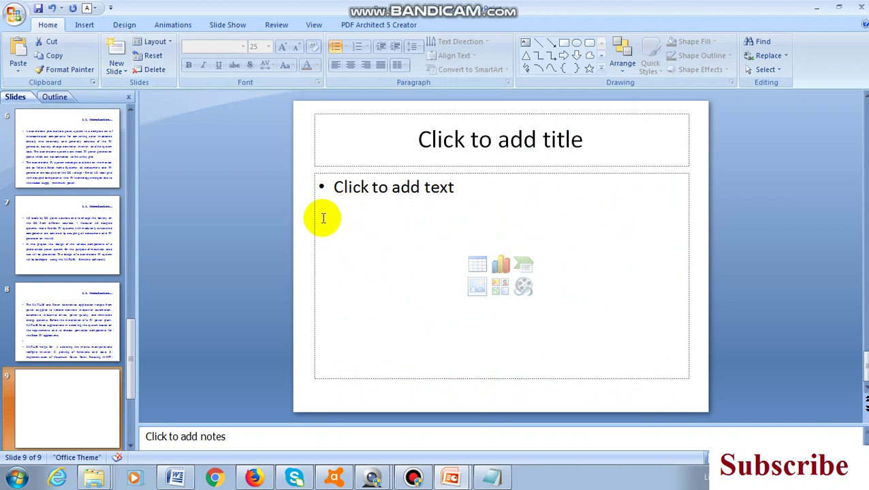
{"action": "left_click", "coordinate": [365, 210]}
{"action": "right_click", "coordinate": [365, 211]}
{"action": "left_click", "coordinate": [392, 249]}
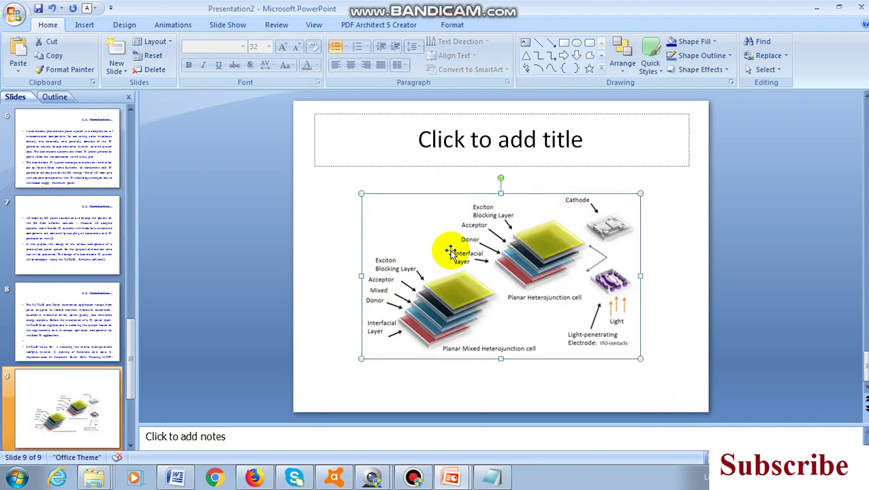
- Delete the pasted diagram and paste it again into the slide's content placeholder
{"action": "key", "text": "Delete"}
{"action": "left_click", "coordinate": [450, 249]}
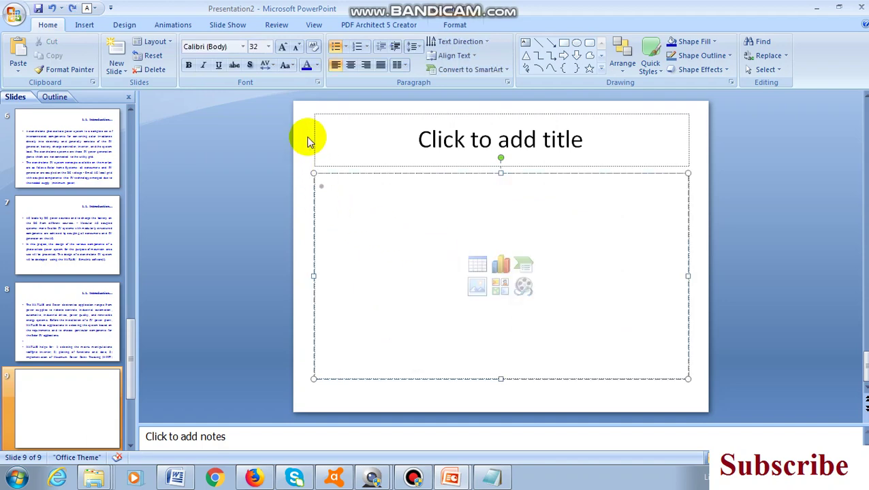
{"action": "left_click", "coordinate": [307, 139]}
{"action": "right_click", "coordinate": [307, 140]}
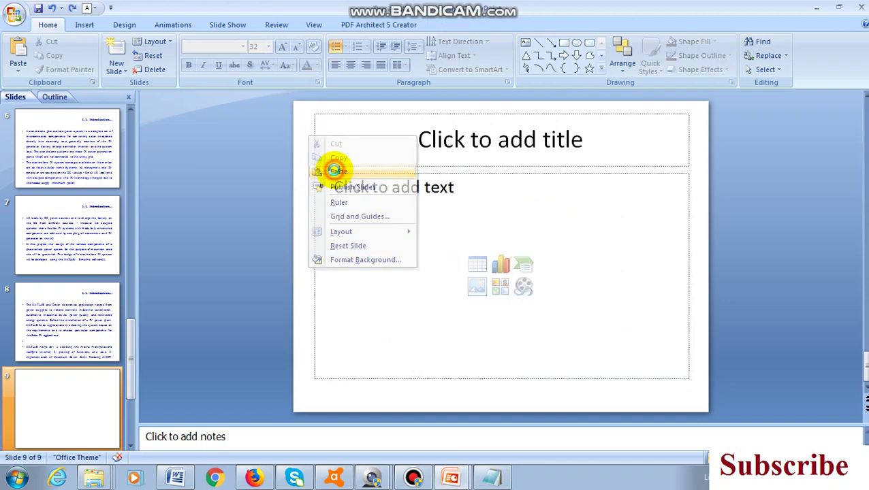
{"action": "left_click", "coordinate": [329, 171]}
- Move the diagram to the top-left, enlarge it, and shrink the text placeholder to a strip beneath it
{"action": "left_click_drag", "start_coordinate": [446, 223], "coordinate": [363, 175]}
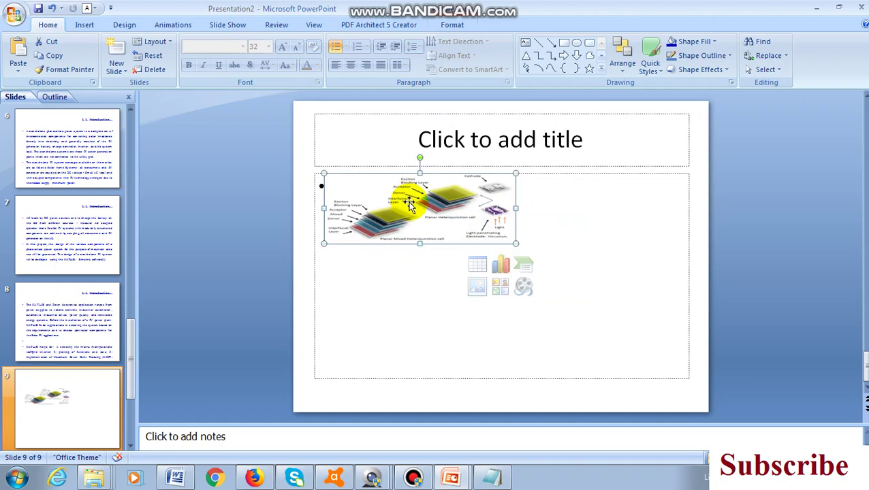
{"action": "left_click_drag", "start_coordinate": [515, 243], "coordinate": [546, 329]}
{"action": "left_click", "coordinate": [626, 252]}
{"action": "left_click_drag", "start_coordinate": [498, 175], "coordinate": [519, 344]}
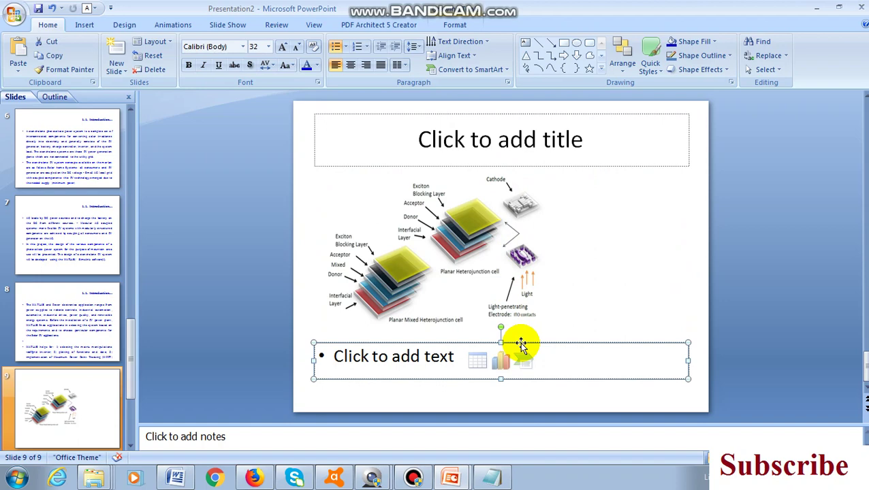
- Type the caption's opening text 'Figure : ' in the box under the diagram
{"action": "left_click", "coordinate": [460, 357]}
{"action": "type", "text": "djfkdsjf"}
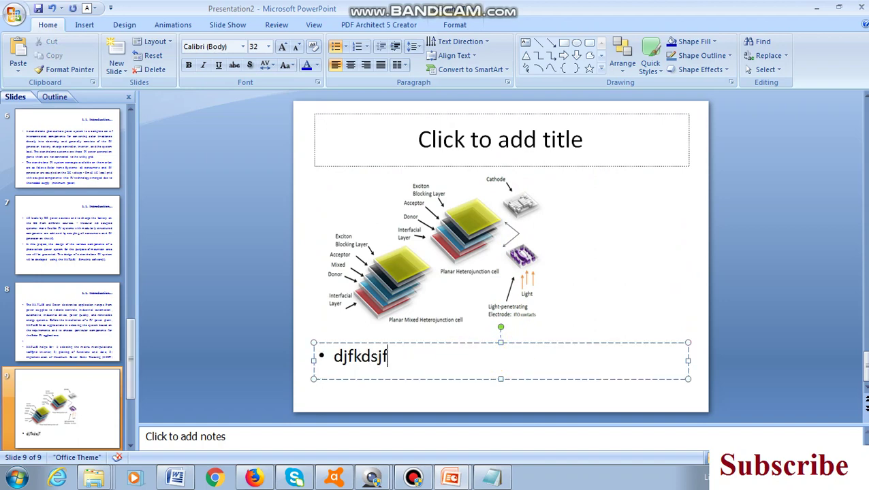
{"action": "key", "text": "BackSpace"}
{"action": "key", "text": "BackSpace"}
{"action": "key", "text": "BackSpace"}
{"action": "key", "text": "BackSpace"}
{"action": "key", "text": "BackSpace"}
{"action": "key", "text": "BackSpace"}
{"action": "key", "text": "BackSpace"}
{"action": "key", "text": "BackSpace"}
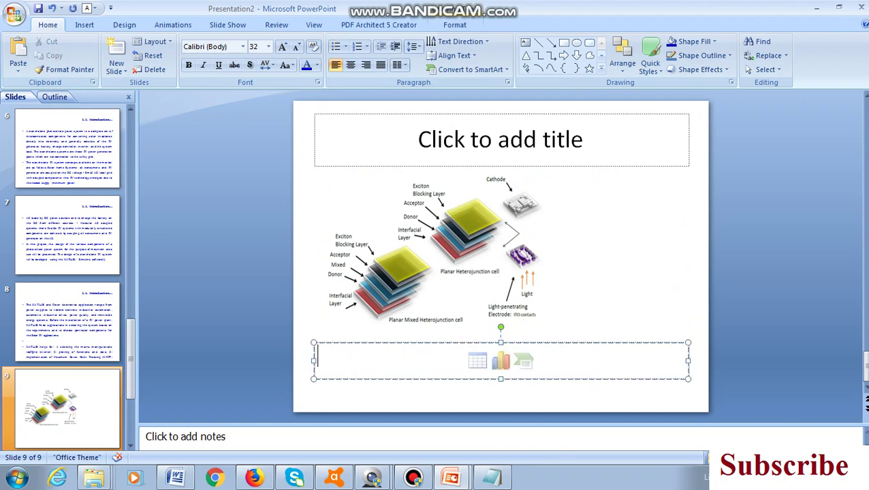
{"action": "type", "text": "Figure :"}
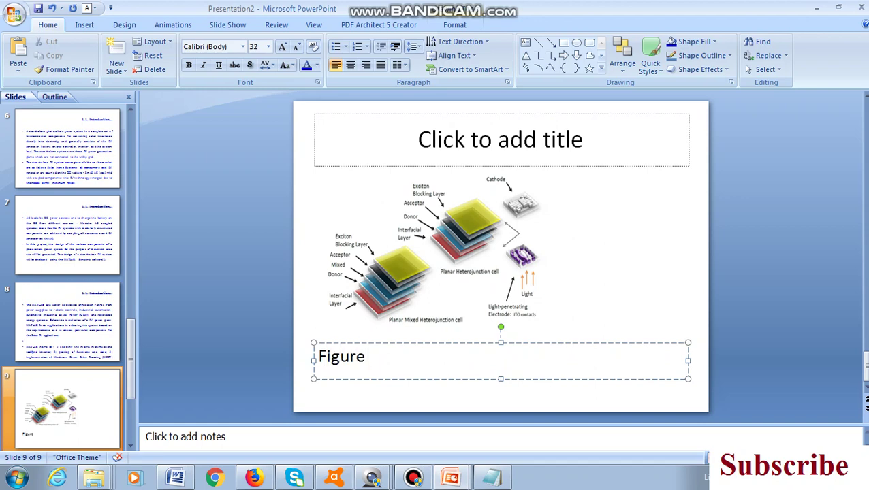
- Copy the 'Fig. 2.1. Layers of Typical Solar Cell' caption from Word and paste it after 'Figure : '
{"action": "left_click", "coordinate": [175, 478]}
{"action": "left_click", "coordinate": [354, 297]}
{"action": "left_click_drag", "start_coordinate": [354, 298], "coordinate": [589, 297]}
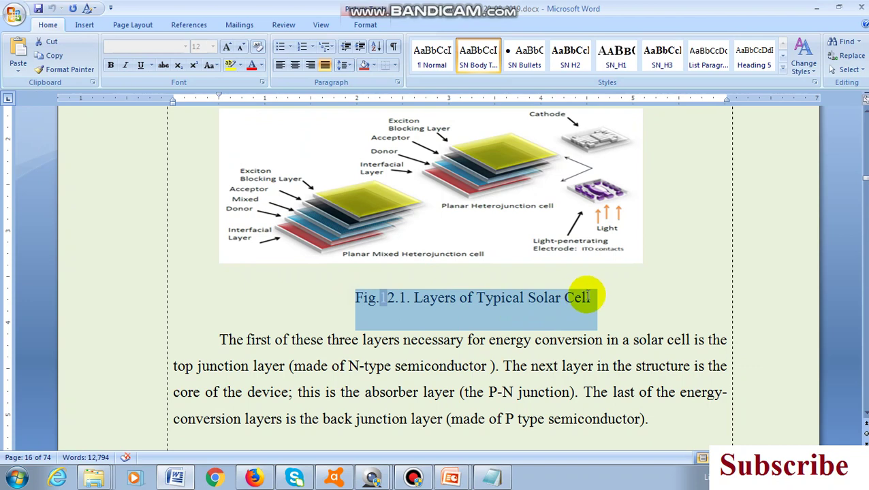
{"action": "left_click", "coordinate": [450, 477]}
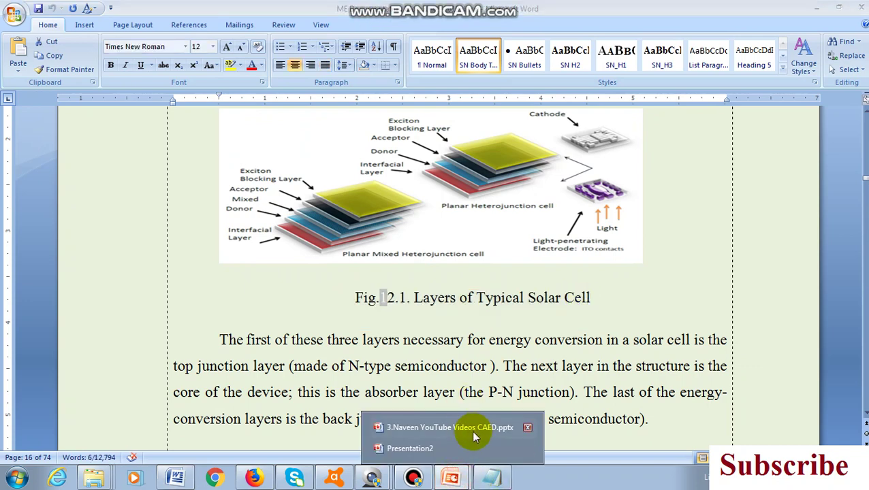
{"action": "left_click", "coordinate": [437, 446]}
{"action": "key", "text": "ctrl+v"}
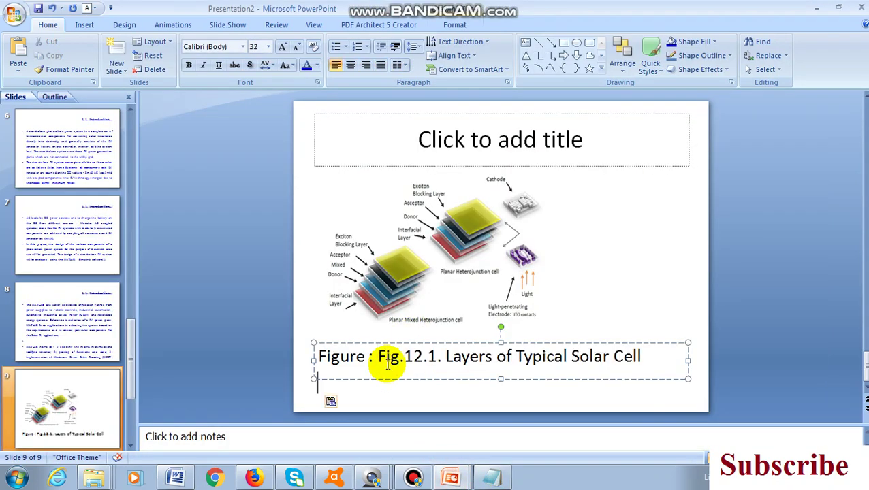
- Delete 'Figure : ' and the '12.1.' number from the caption, and centre it
{"action": "left_click_drag", "start_coordinate": [379, 361], "coordinate": [277, 350]}
{"action": "key", "text": "Delete"}
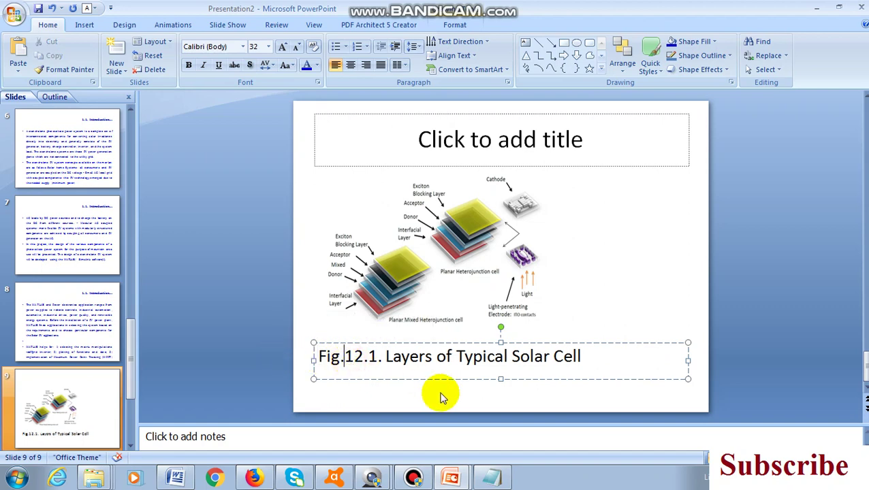
{"action": "key", "text": "Right"}
{"action": "key", "text": "Right"}
{"action": "key", "text": "Right"}
{"action": "key", "text": "Right"}
{"action": "key", "text": "Delete"}
{"action": "key", "text": "Delete"}
{"action": "key", "text": "Delete"}
{"action": "key", "text": "Delete"}
{"action": "key", "text": "Delete"}
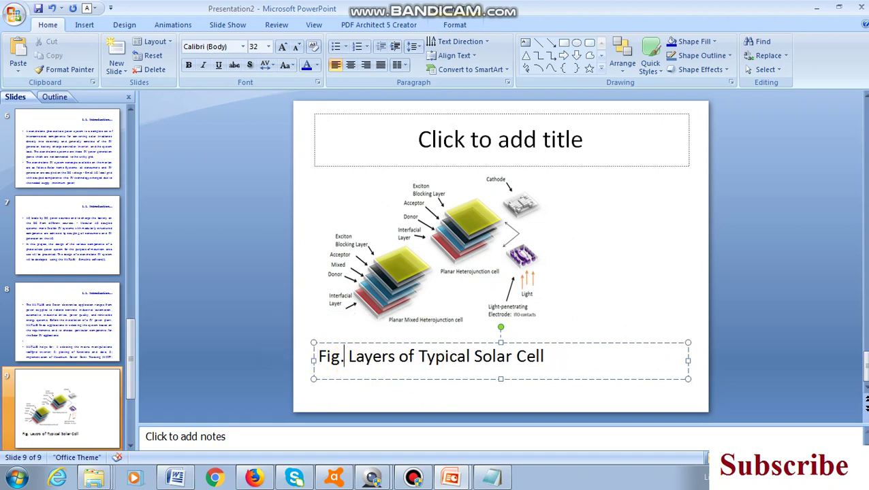
{"action": "left_click", "coordinate": [350, 64]}
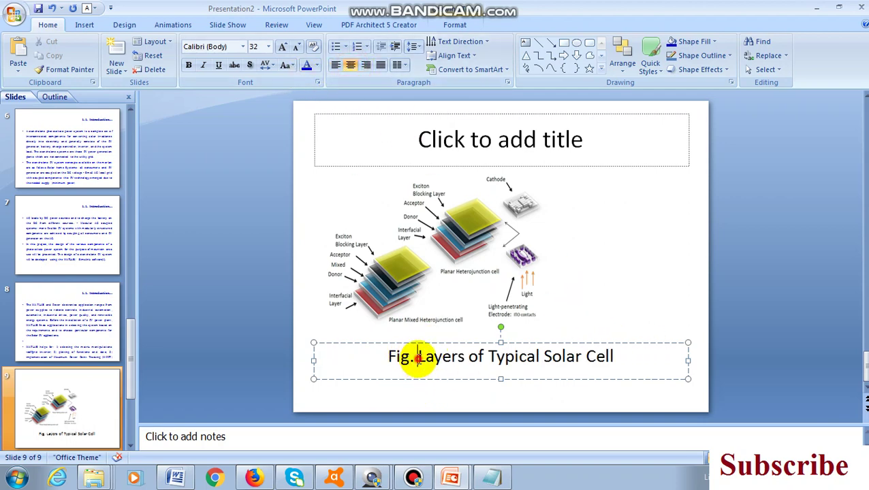
- Bold 'Fig.', make the caption blue at 20 point, and shift the diagram right to centre it
{"action": "left_click_drag", "start_coordinate": [417, 359], "coordinate": [368, 353]}
{"action": "left_click", "coordinate": [188, 65]}
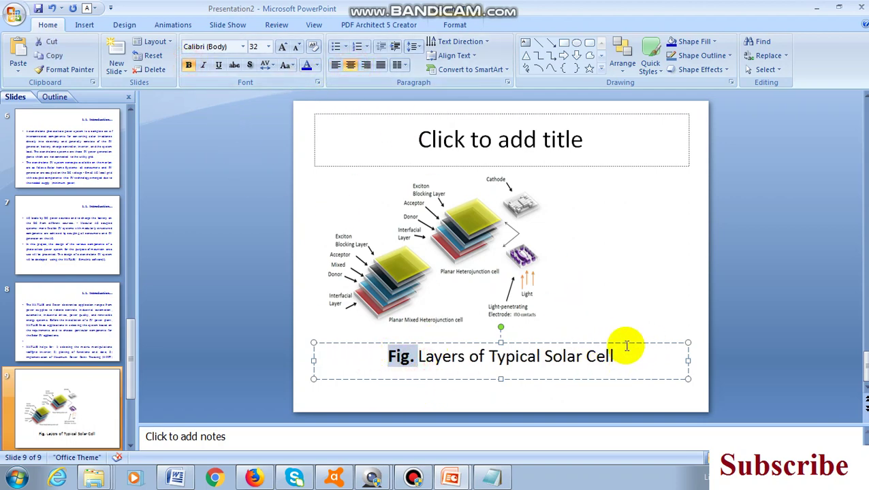
{"action": "left_click", "coordinate": [307, 66]}
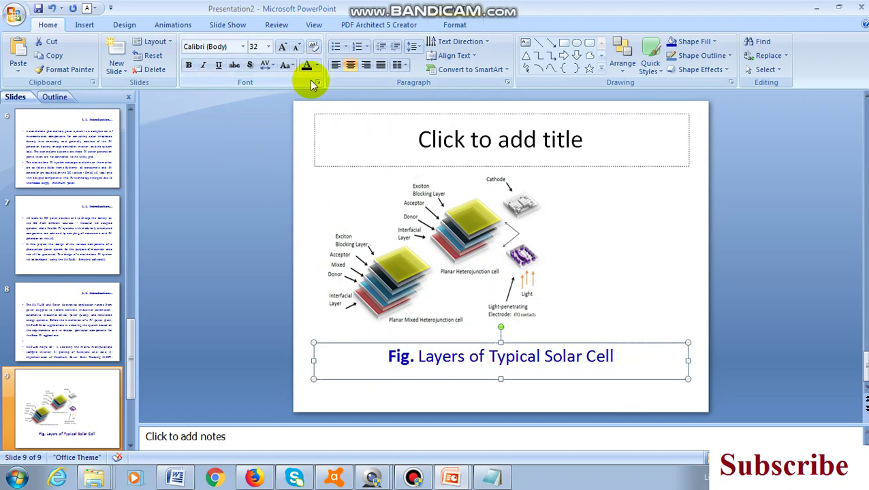
{"action": "left_click", "coordinate": [268, 46]}
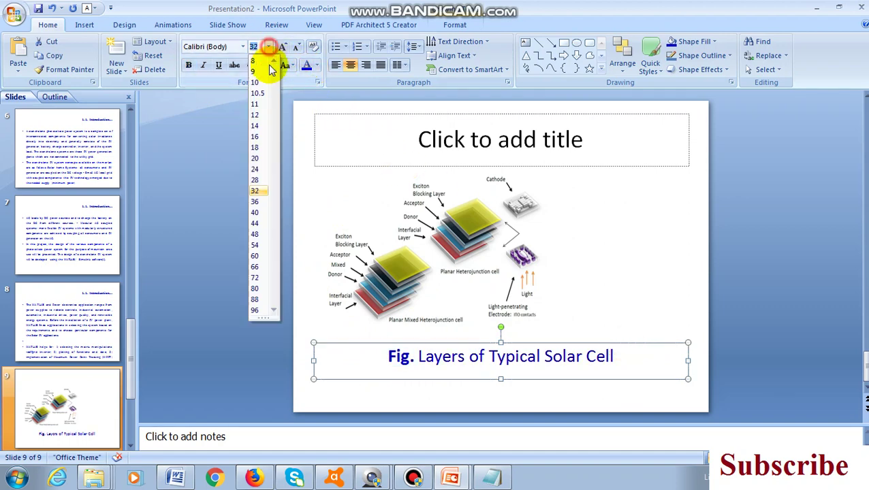
{"action": "left_click", "coordinate": [254, 160]}
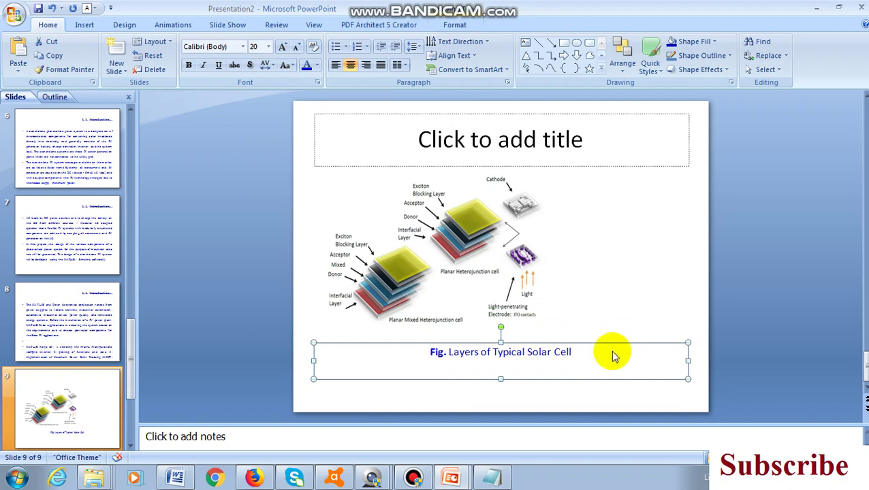
{"action": "left_click_drag", "start_coordinate": [481, 252], "coordinate": [547, 248]}
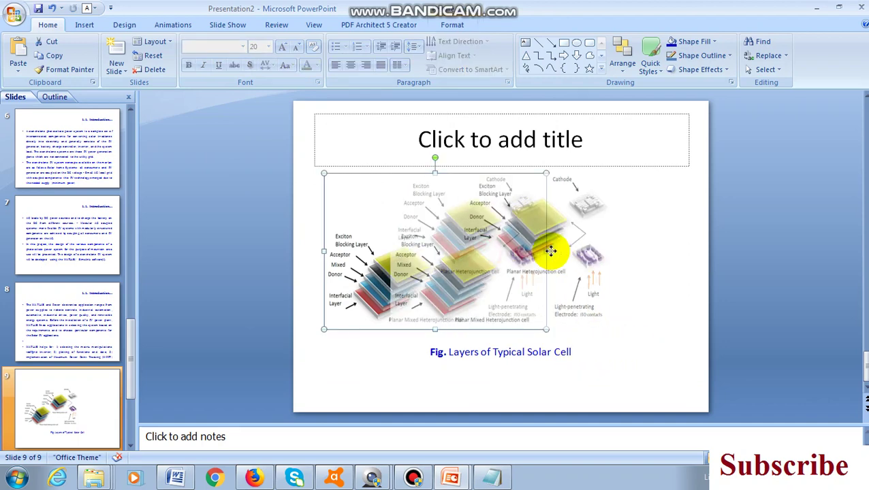
- Nudge the caption box and the solar-cell diagram slightly lower on slide 9
{"action": "left_click", "coordinate": [653, 296]}
{"action": "left_click", "coordinate": [526, 243]}
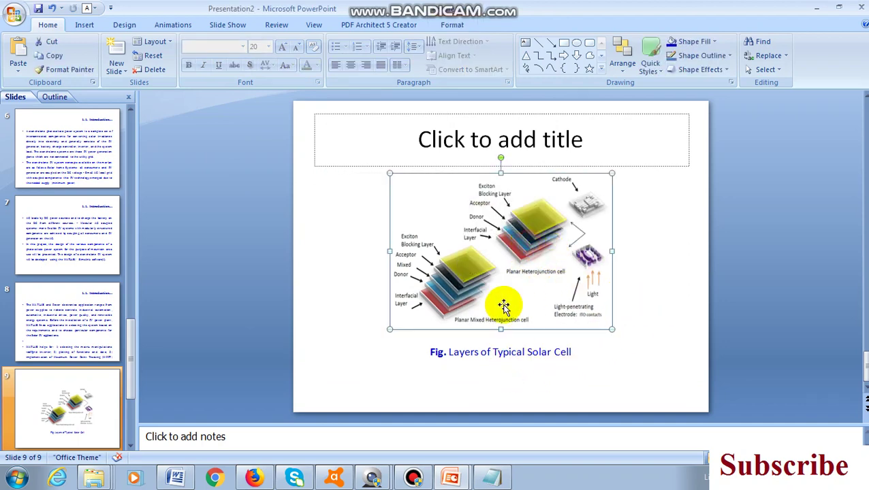
{"action": "left_click", "coordinate": [516, 352]}
{"action": "left_click_drag", "start_coordinate": [514, 345], "coordinate": [512, 358]}
{"action": "left_click_drag", "start_coordinate": [510, 294], "coordinate": [510, 297]}
{"action": "left_click", "coordinate": [637, 238]}
{"action": "left_click", "coordinate": [512, 213]}
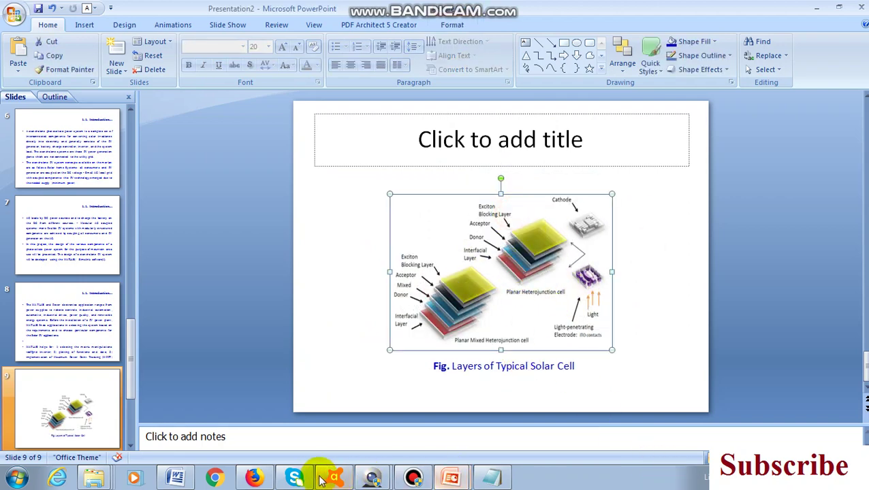
- Look over the other course presentation, then return to Presentation2 and deselect the picture
{"action": "mouse_move", "coordinate": [450, 476]}
{"action": "left_click", "coordinate": [452, 428]}
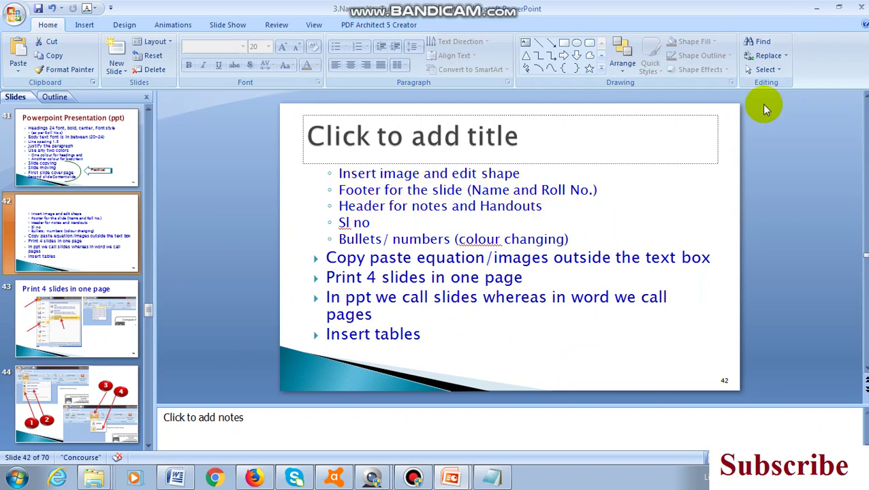
{"action": "mouse_move", "coordinate": [450, 477]}
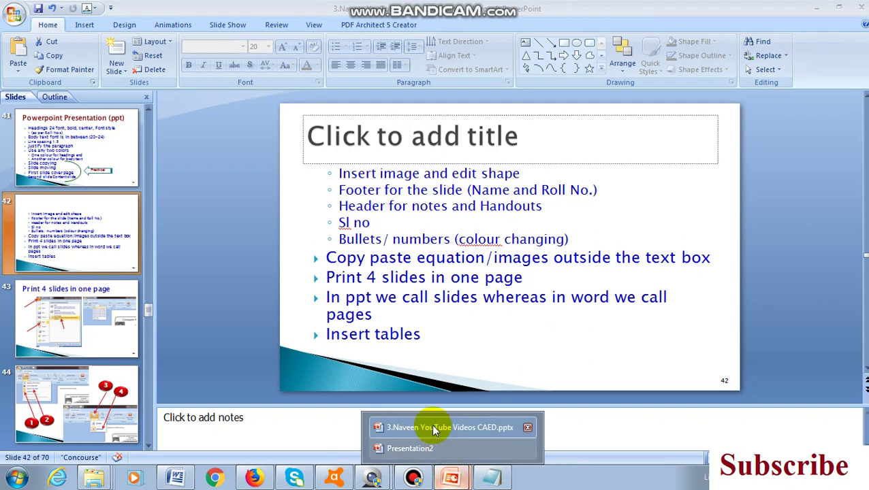
{"action": "left_click", "coordinate": [422, 448]}
{"action": "left_click", "coordinate": [193, 169]}
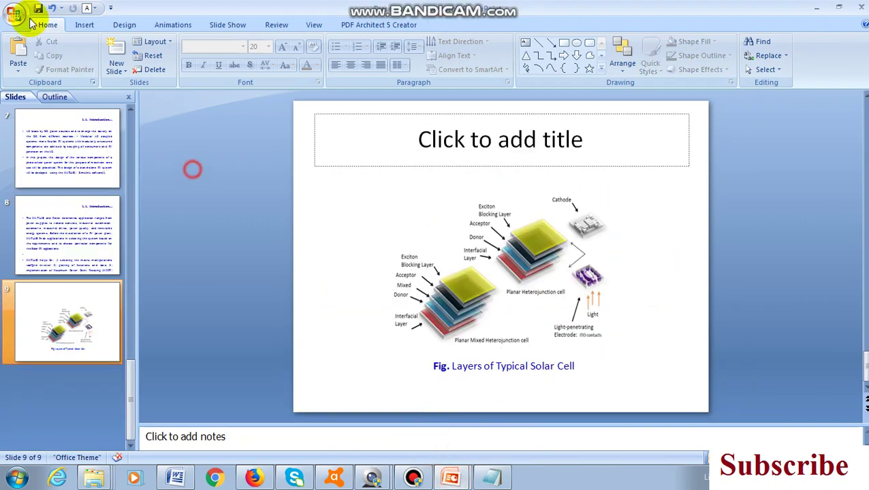
- Open Print Preview from the Office Button, view its Options, then close the preview
{"action": "left_click", "coordinate": [15, 14]}
{"action": "mouse_move", "coordinate": [43, 164]}
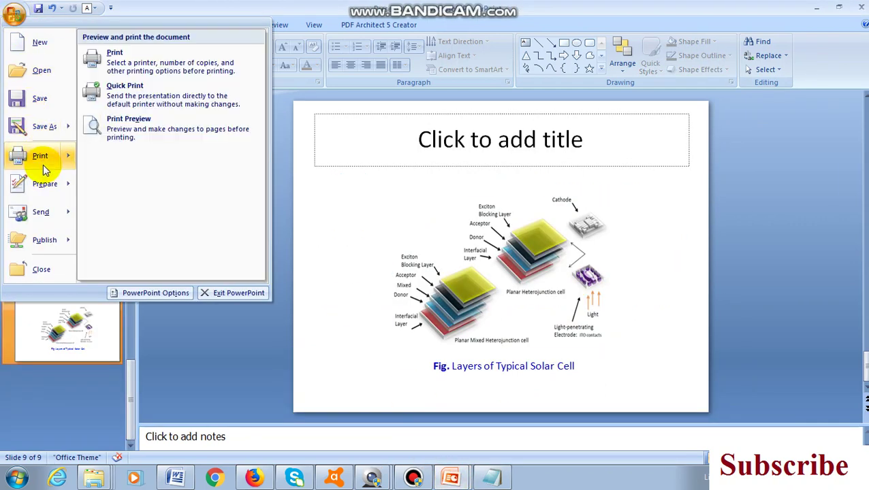
{"action": "left_click", "coordinate": [140, 129]}
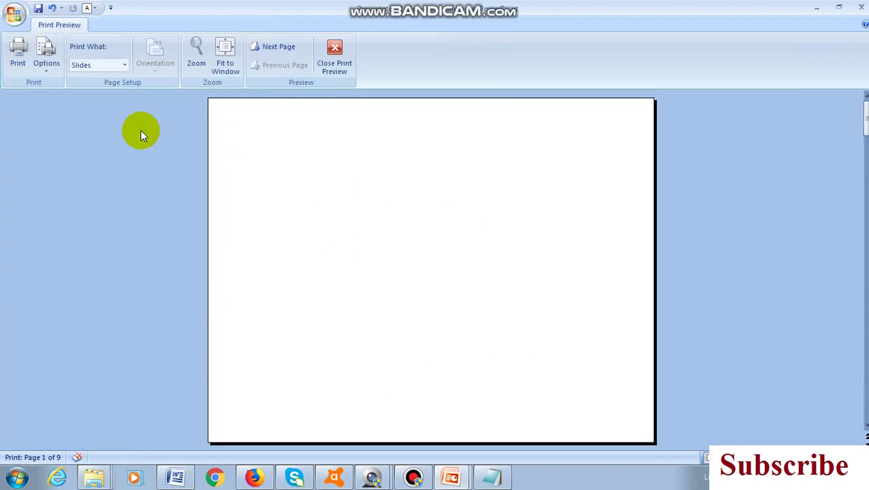
{"action": "left_click", "coordinate": [49, 52]}
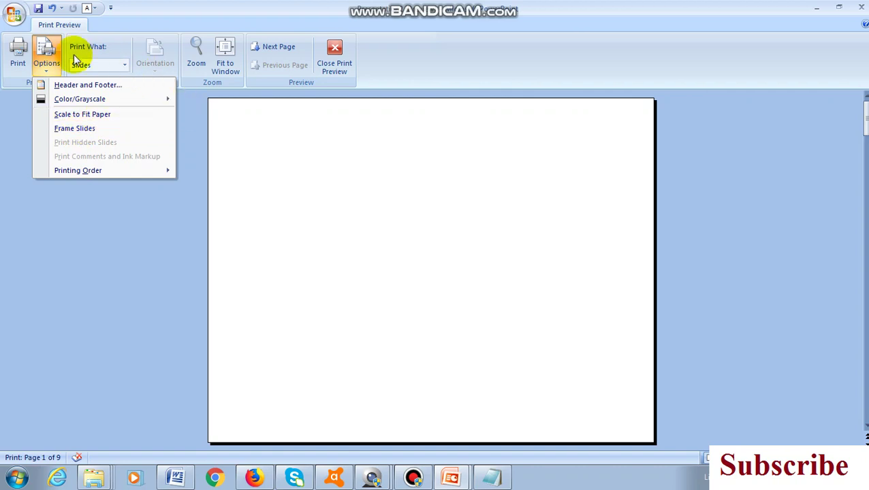
{"action": "left_click", "coordinate": [332, 61]}
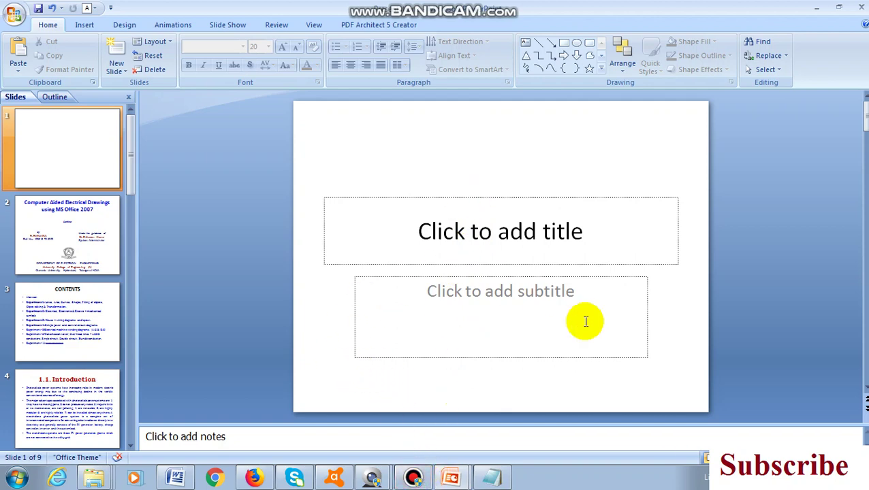
{"action": "left_click", "coordinate": [413, 479]}
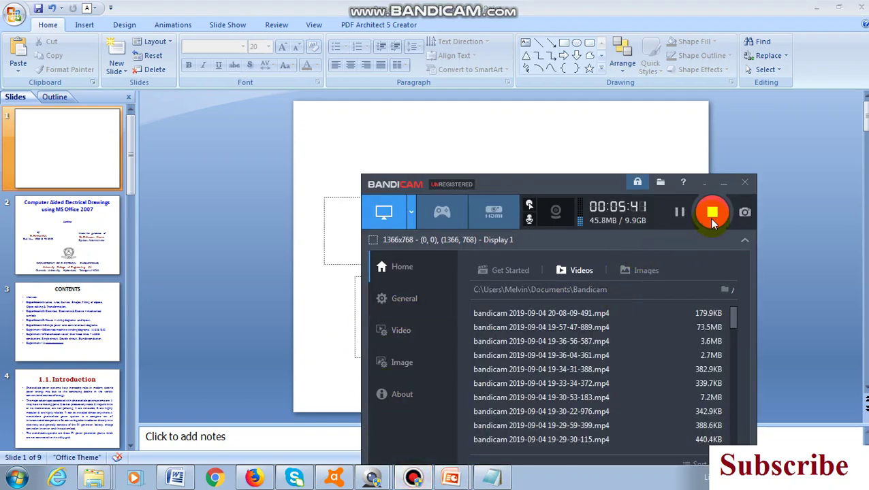